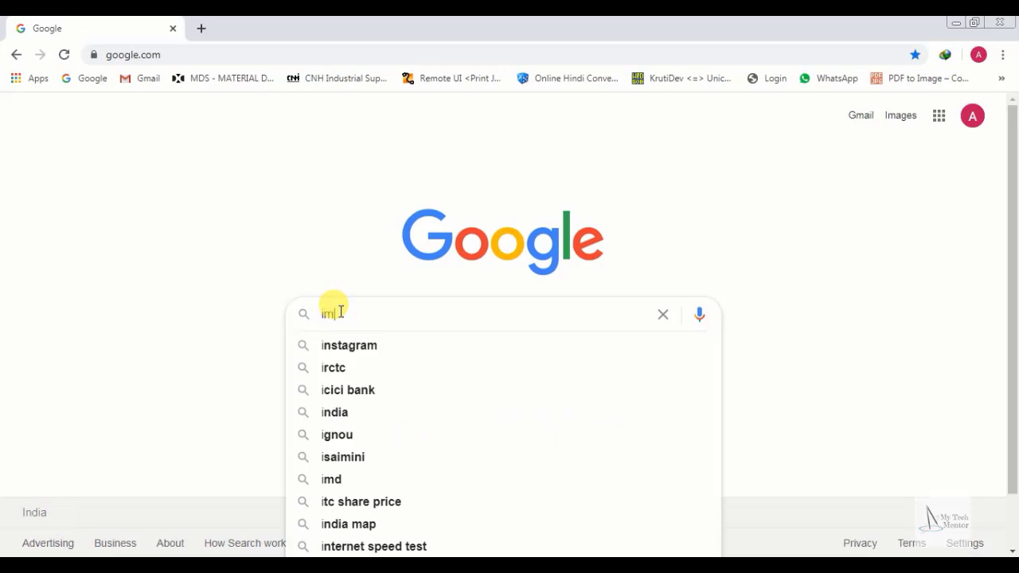
Search the web for 'imds' and open the IMDS Login page from the results
key("Return")
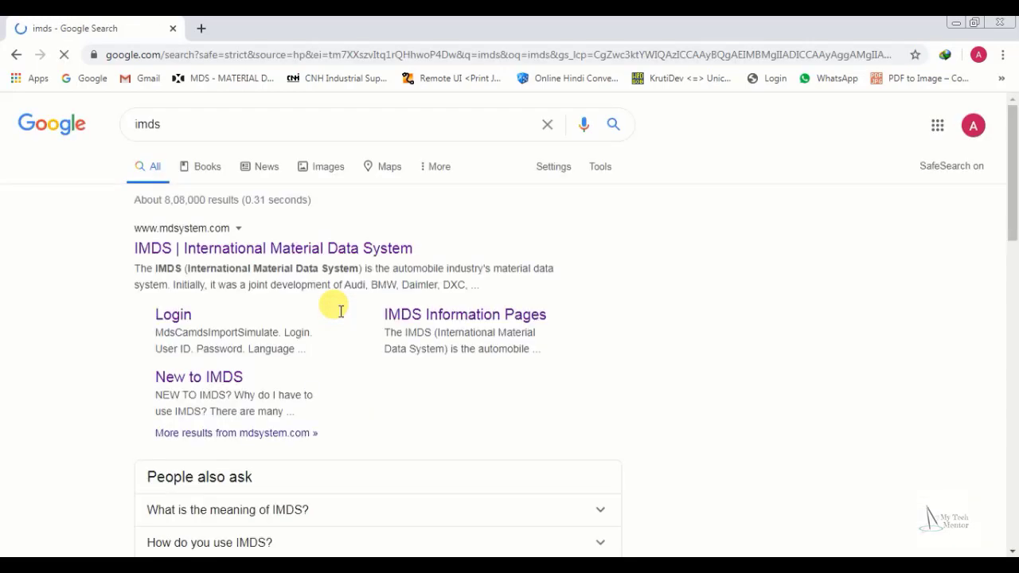
left_click(188, 321)
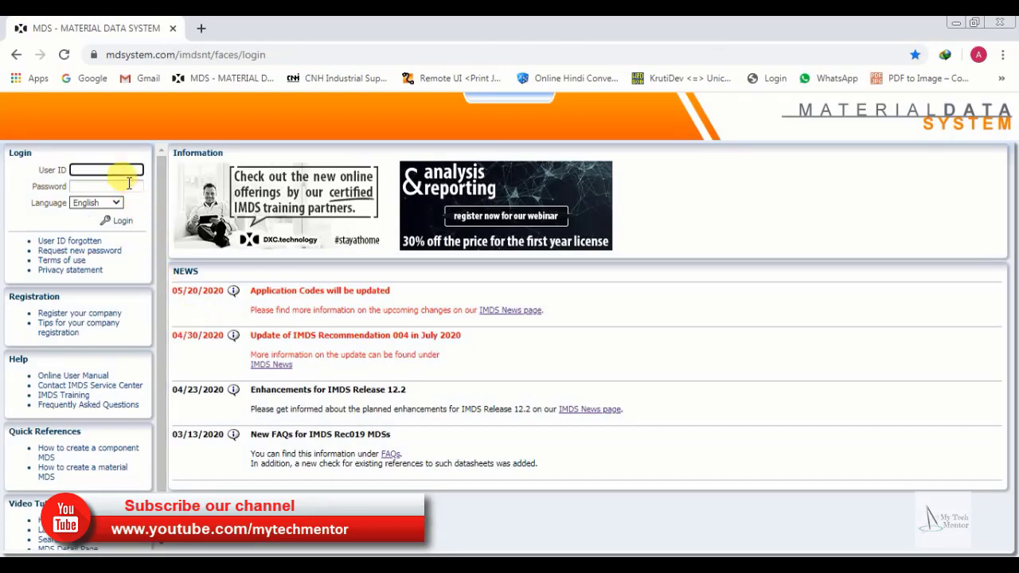
Log in to IMDS using the saved user ID and the account password
left_click(117, 169)
left_click(119, 193)
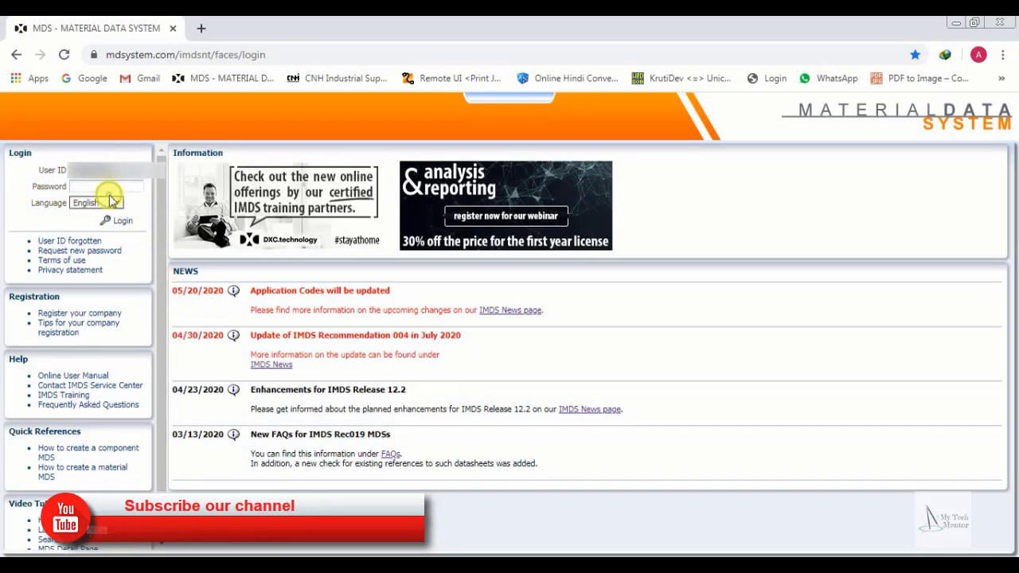
left_click(101, 184)
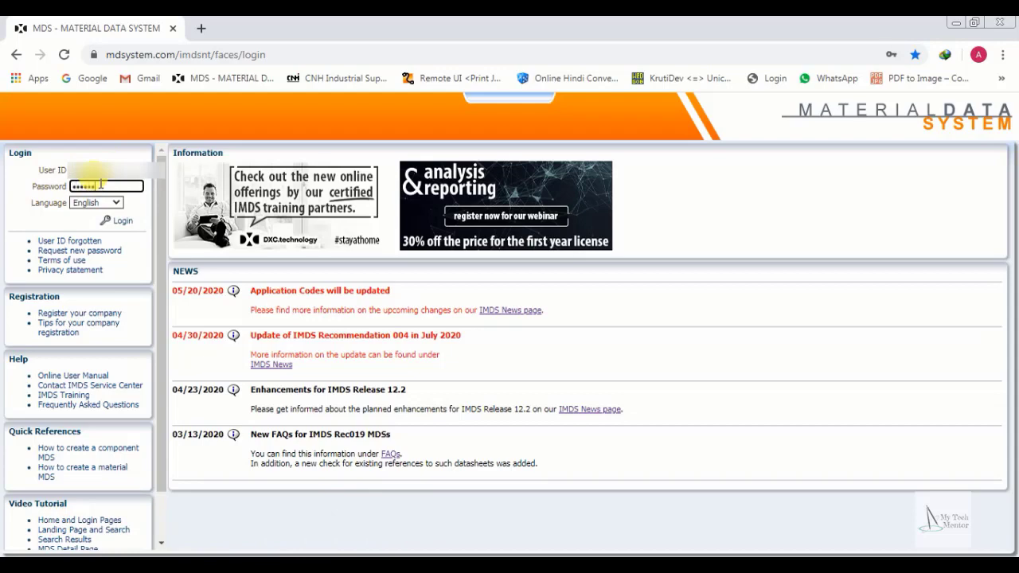
left_click(119, 219)
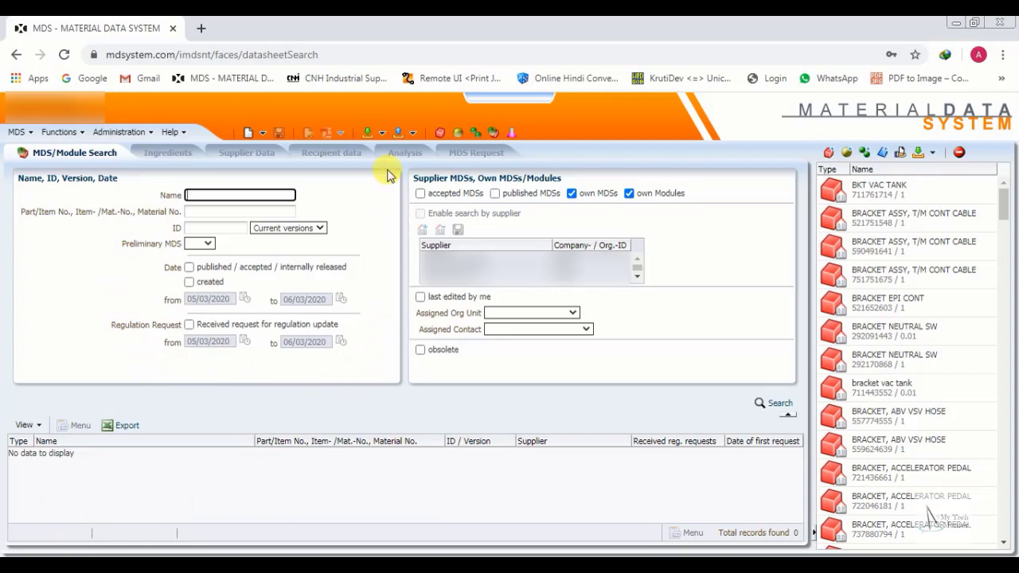
Choose MDS from the sent-items dropdown to open the Sent MDSs search form
left_click(412, 134)
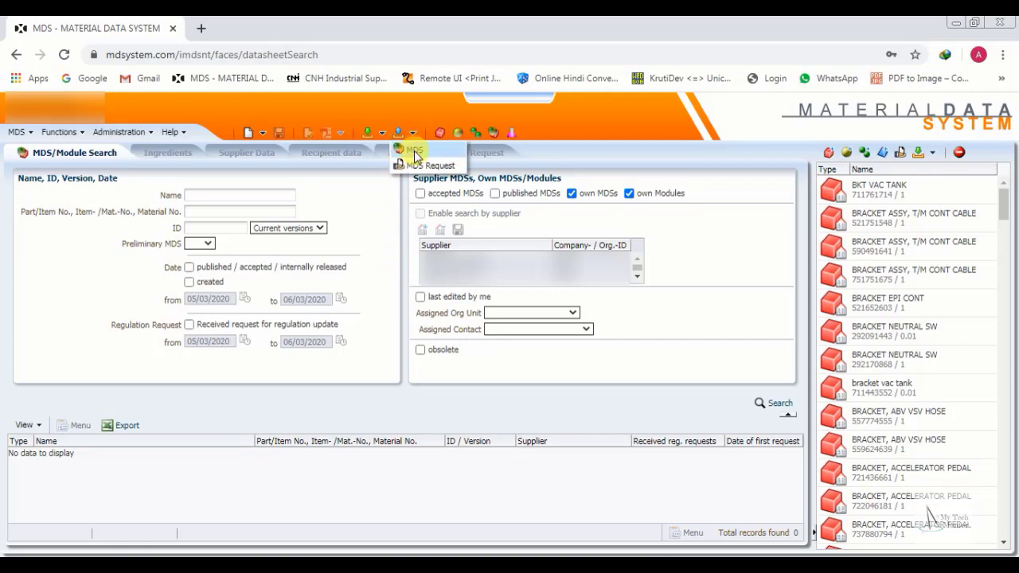
left_click(414, 153)
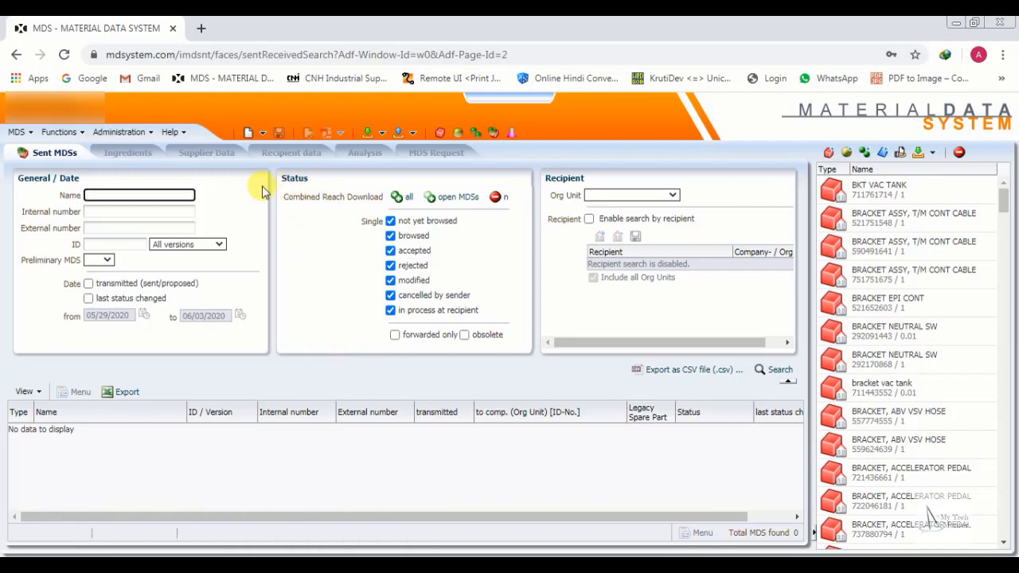
Search sent MDSs with last status changed 05/29/2020–06/03/2020, returning 6 records
left_click(130, 212)
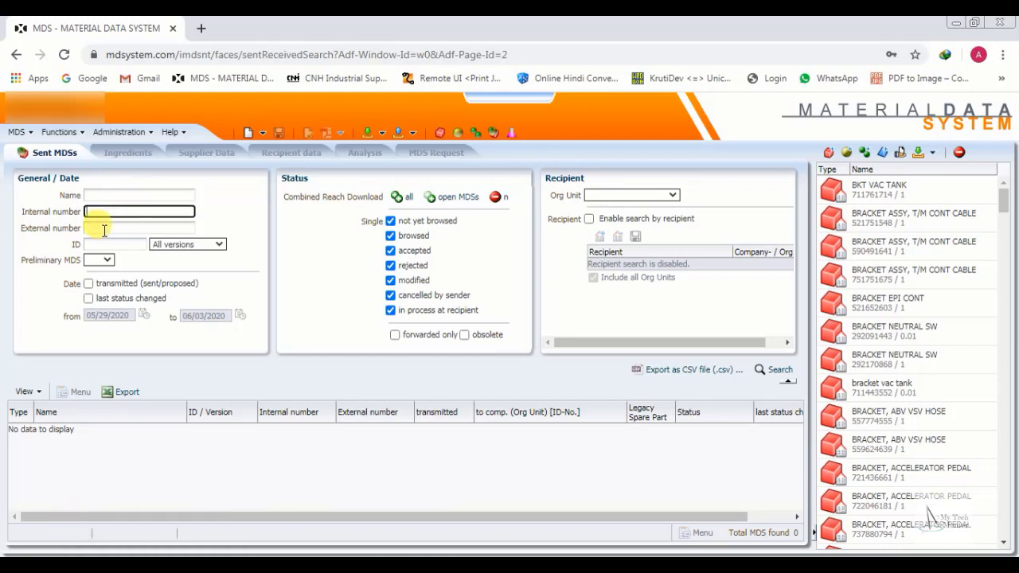
left_click(108, 229)
left_click(110, 244)
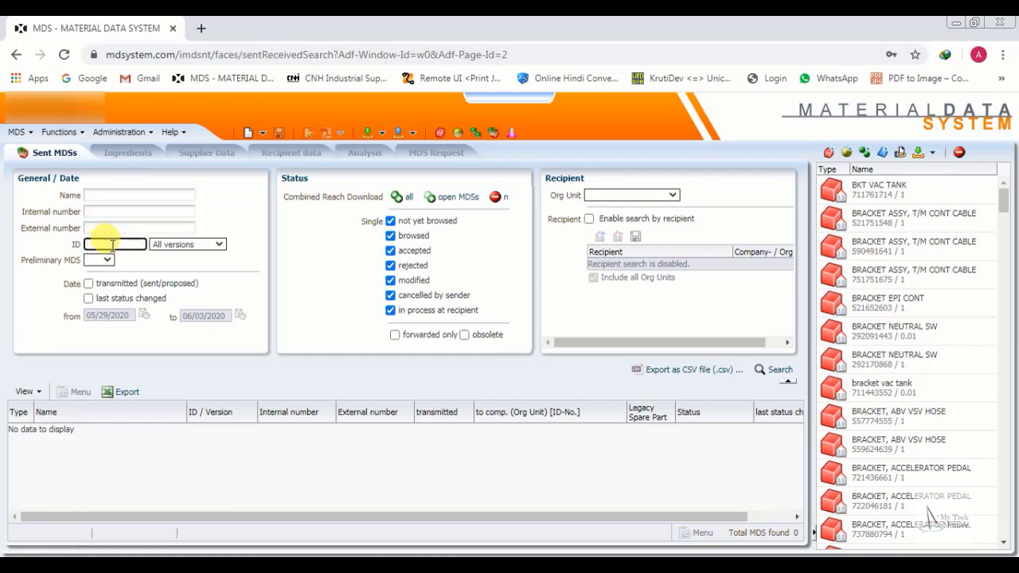
left_click(101, 260)
left_click(101, 261)
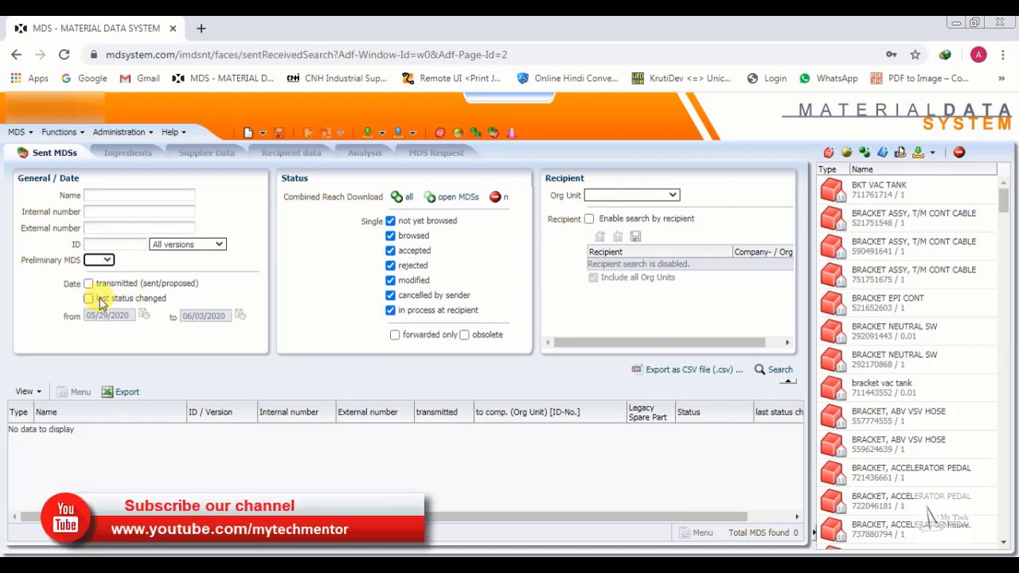
left_click(87, 299)
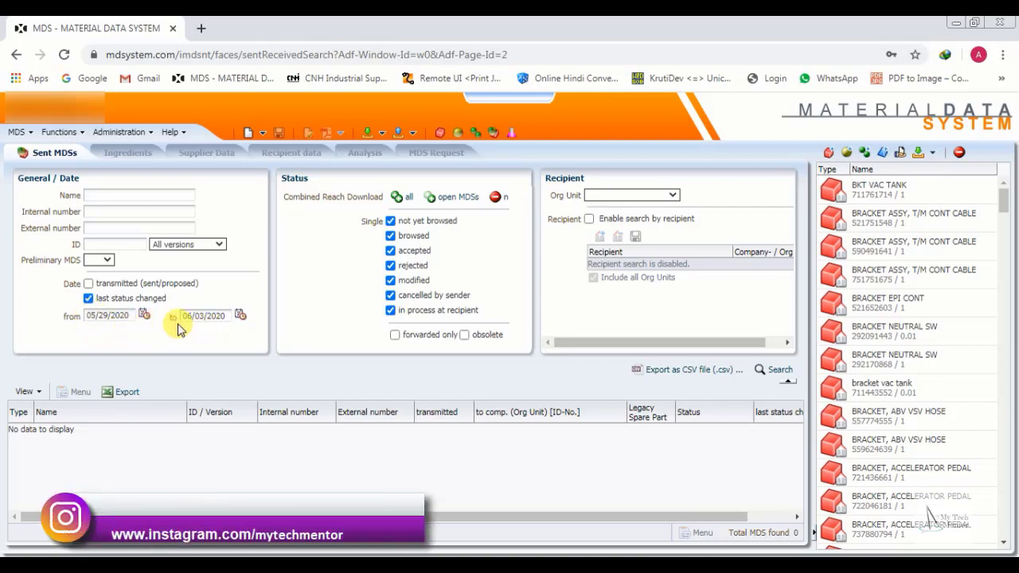
left_click(781, 371)
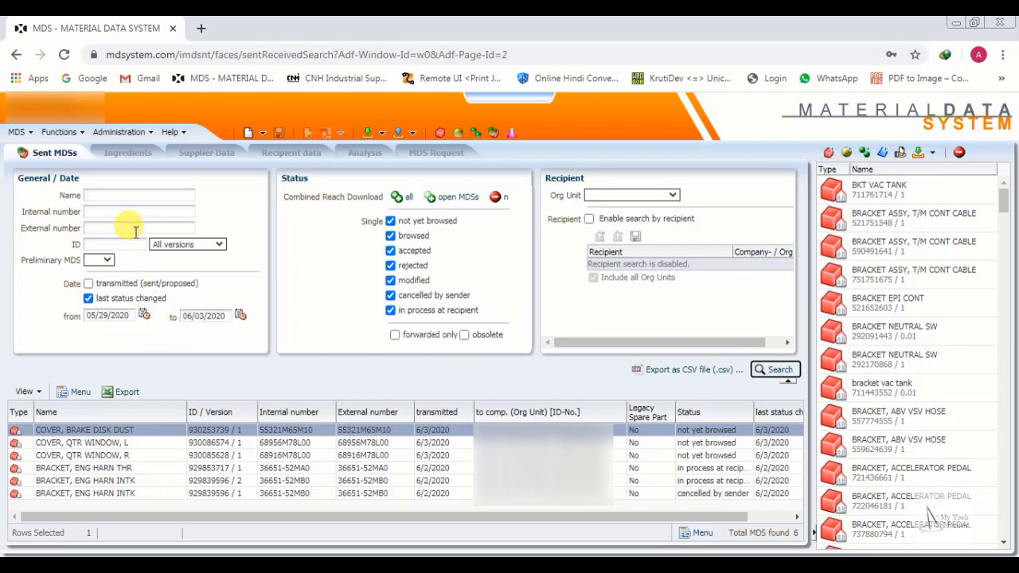
Untick 'last status changed' and clear all Status checkboxes with the 'none' button
left_click(124, 195)
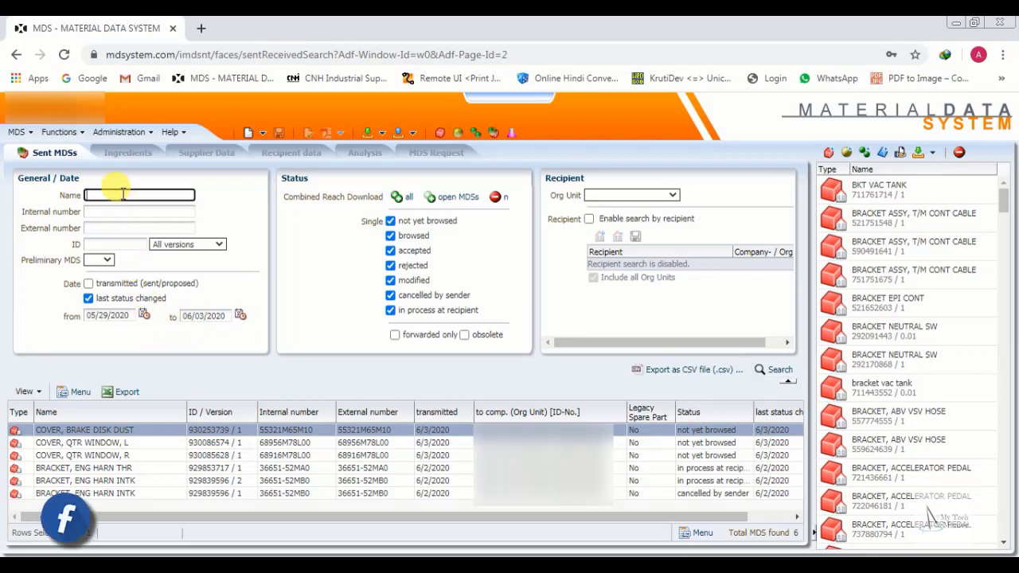
key("Tab")
key("Tab")
key("Tab")
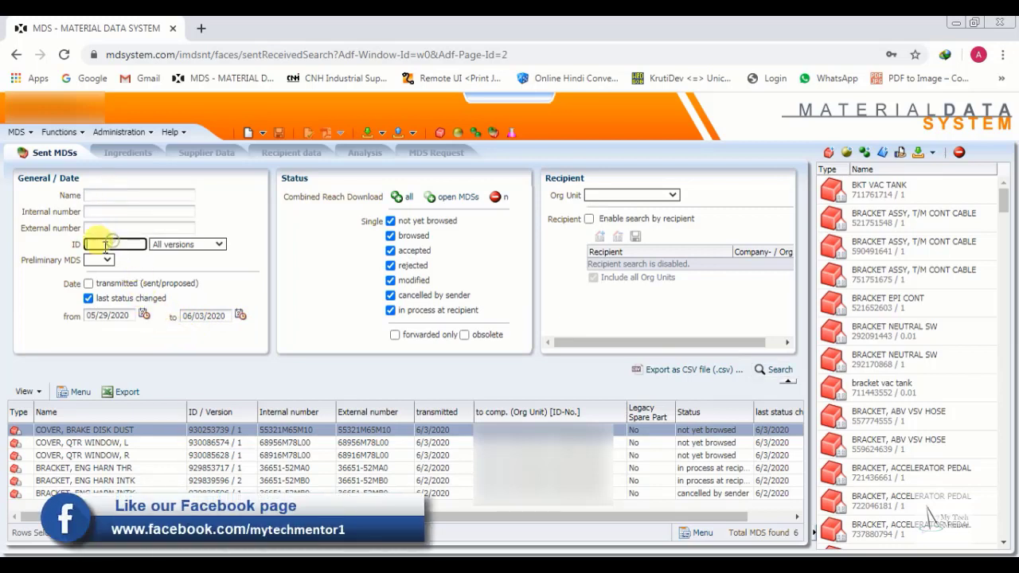
left_click(88, 298)
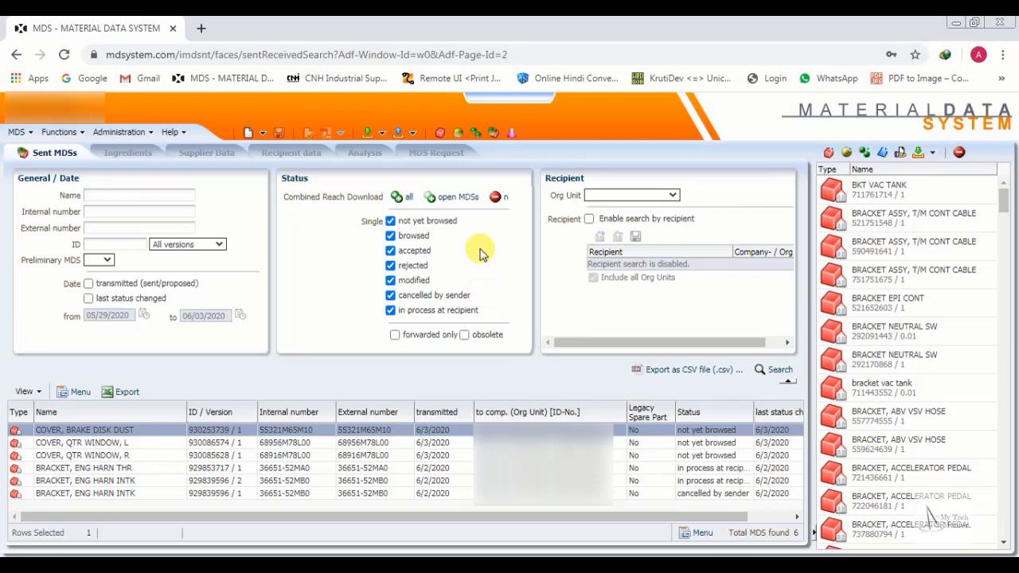
left_click(498, 200)
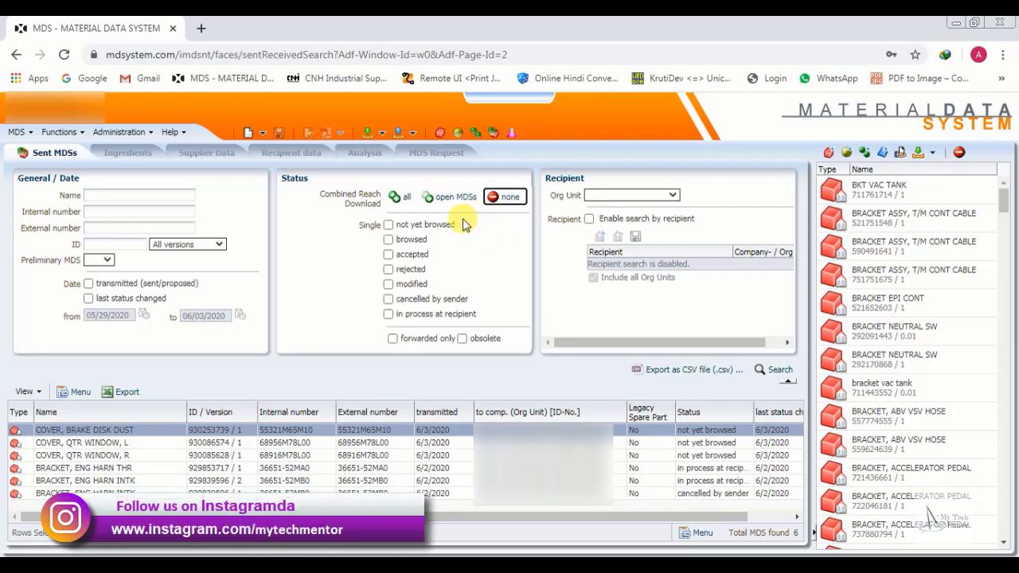
Filter on 'not yet browsed' status and search, confirming the warning, to list 3 MDSs
left_click(388, 226)
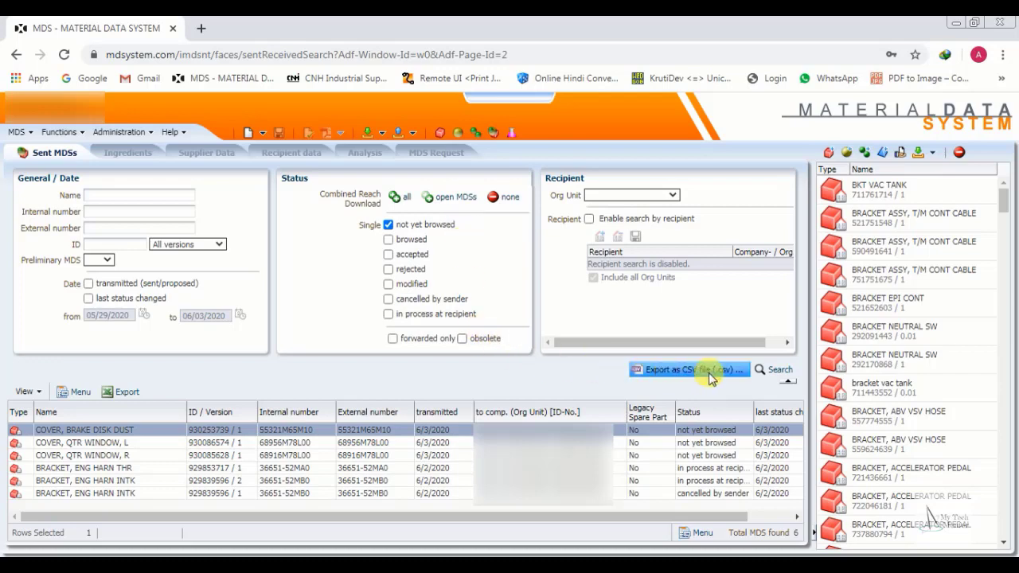
left_click(782, 371)
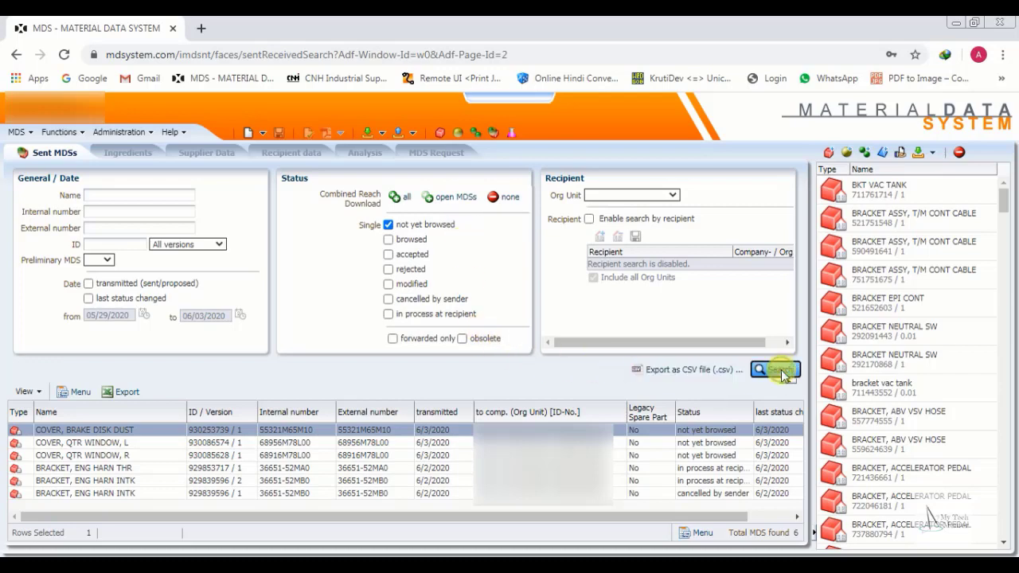
left_click(312, 372)
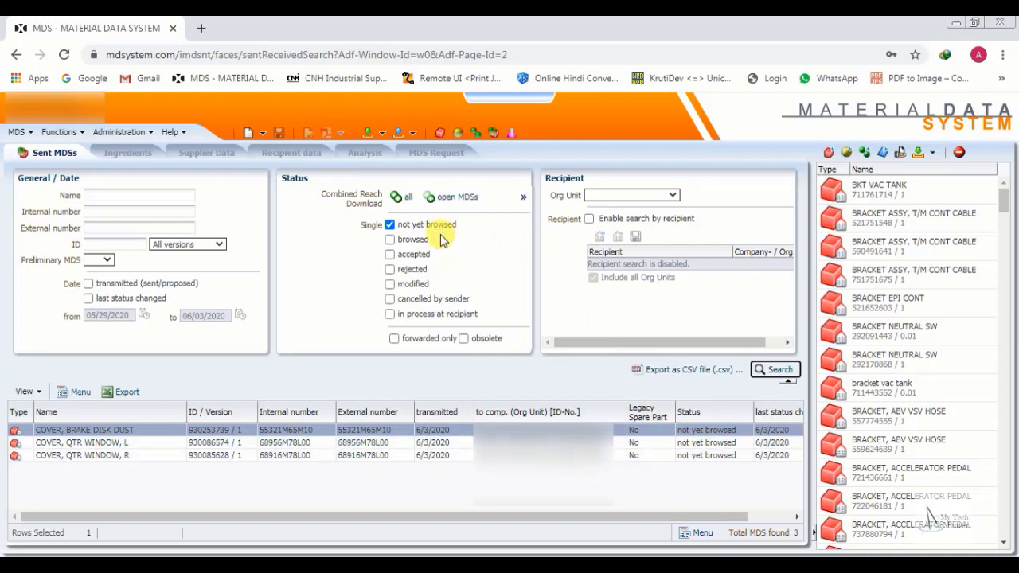
Switch the status filter to 'browsed' and search, confirming the warning, which finds nothing
left_click(390, 225)
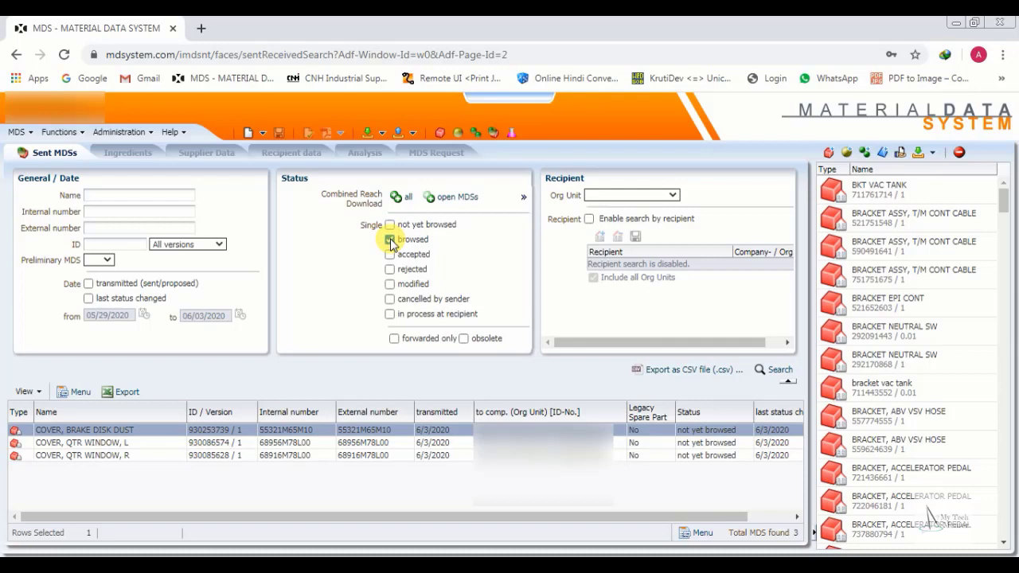
left_click(772, 368)
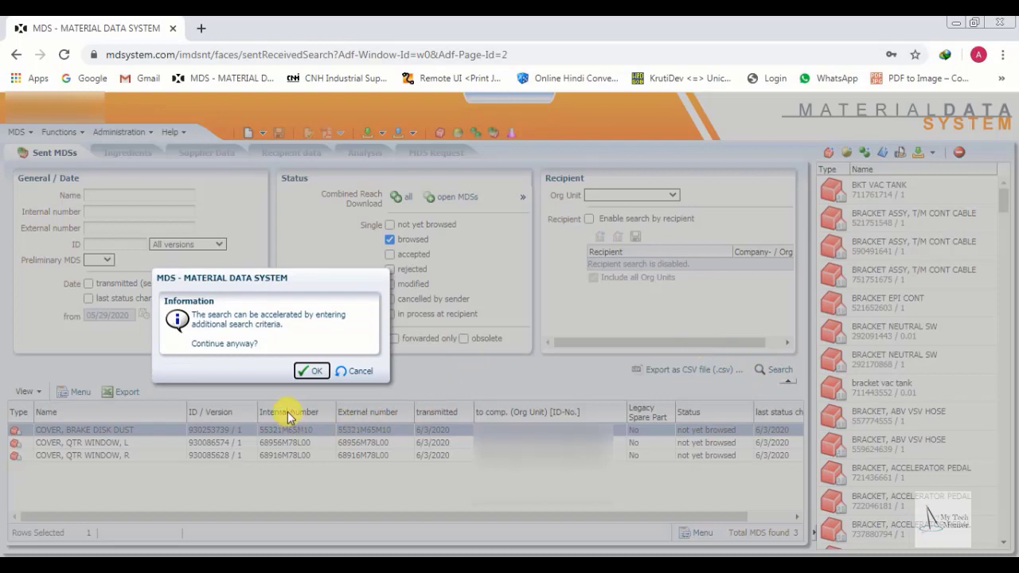
left_click(313, 370)
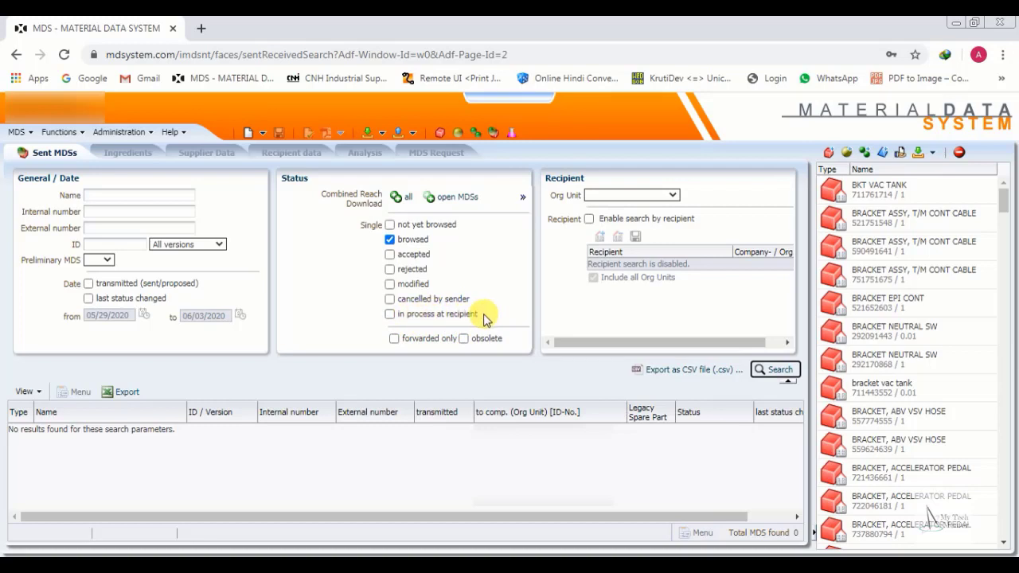
Filter on 'accepted' status and search to list 117 MDSs, then untick 'accepted'
left_click(389, 240)
left_click(389, 254)
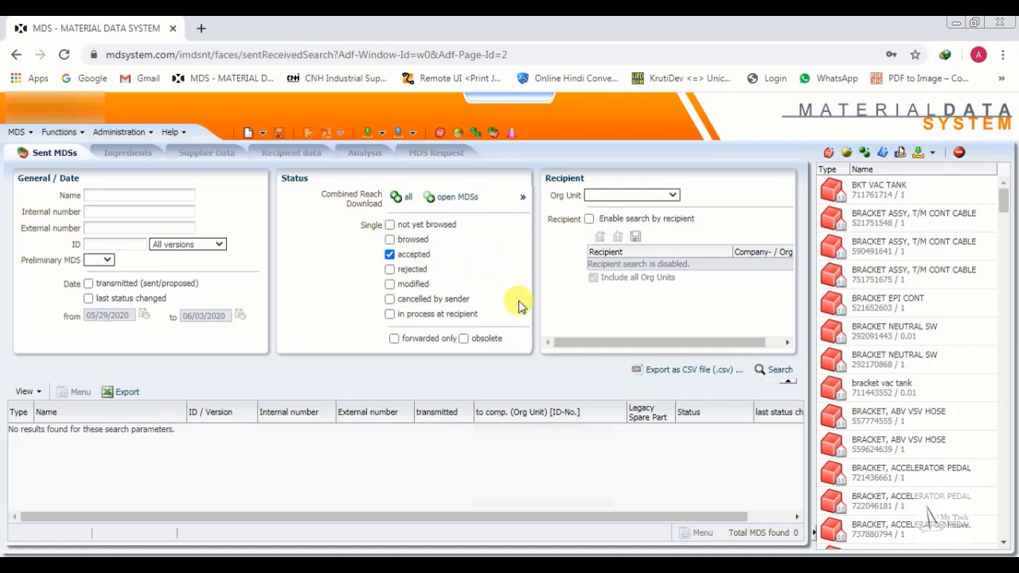
left_click(772, 370)
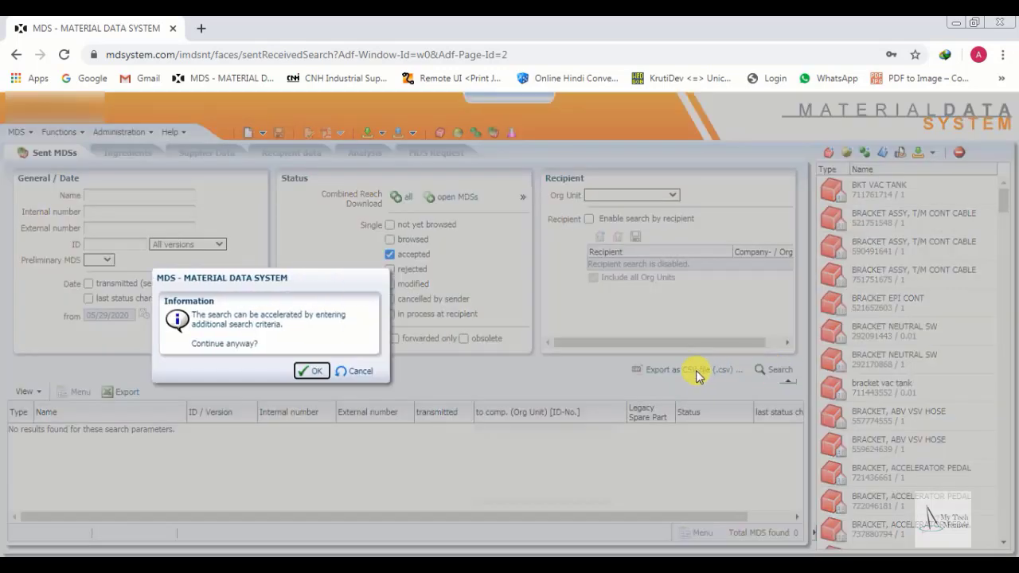
left_click(309, 372)
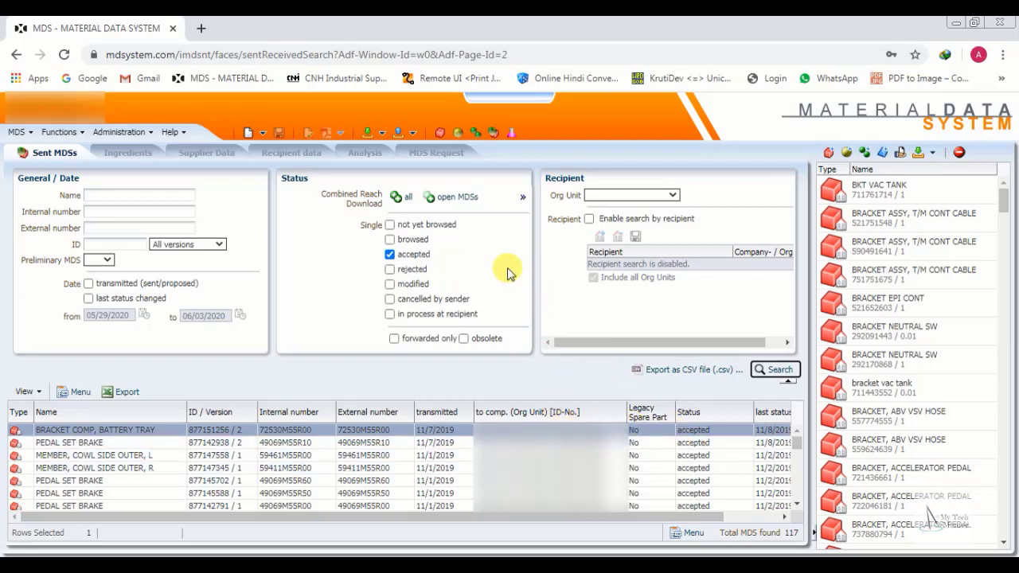
left_click(389, 255)
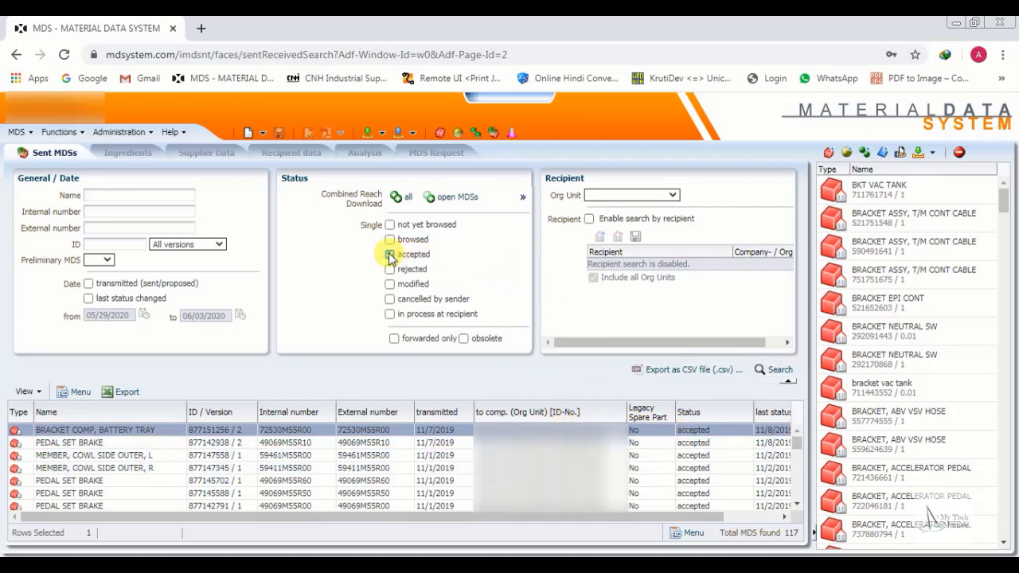
Tick 'rejected' status and search, confirming the warning, to list 61 rejected MDSs
left_click(389, 269)
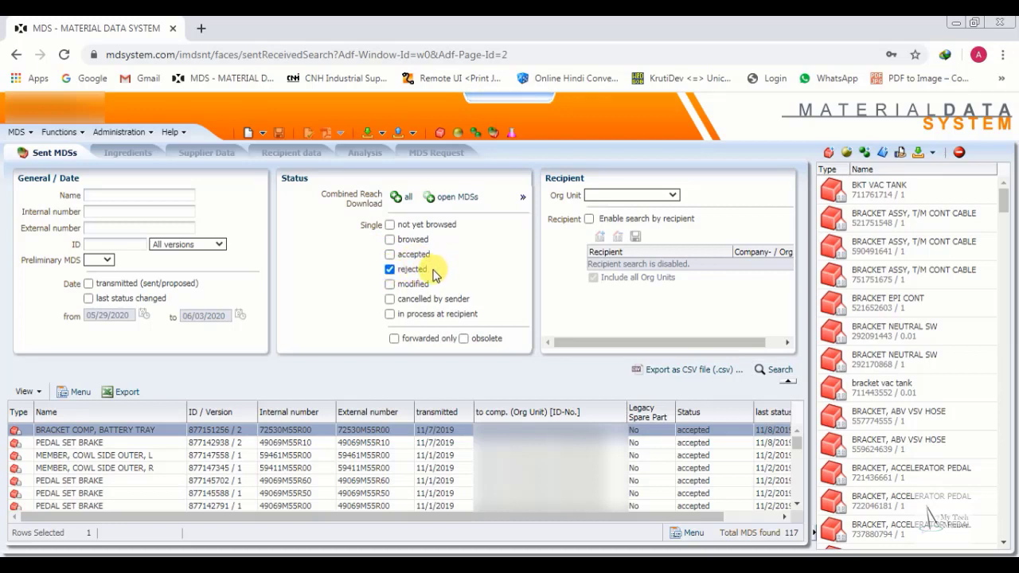
left_click(774, 370)
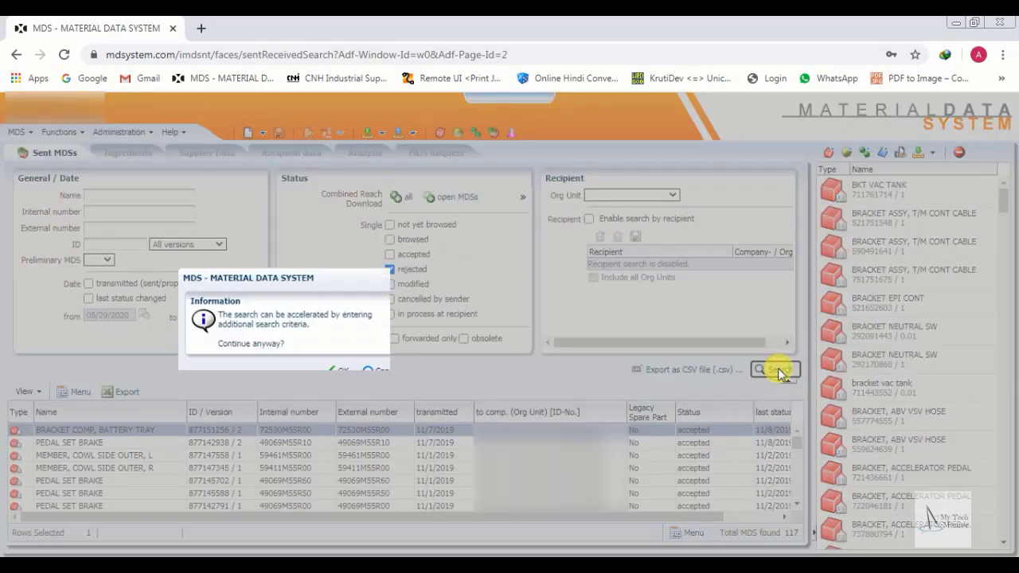
left_click(311, 370)
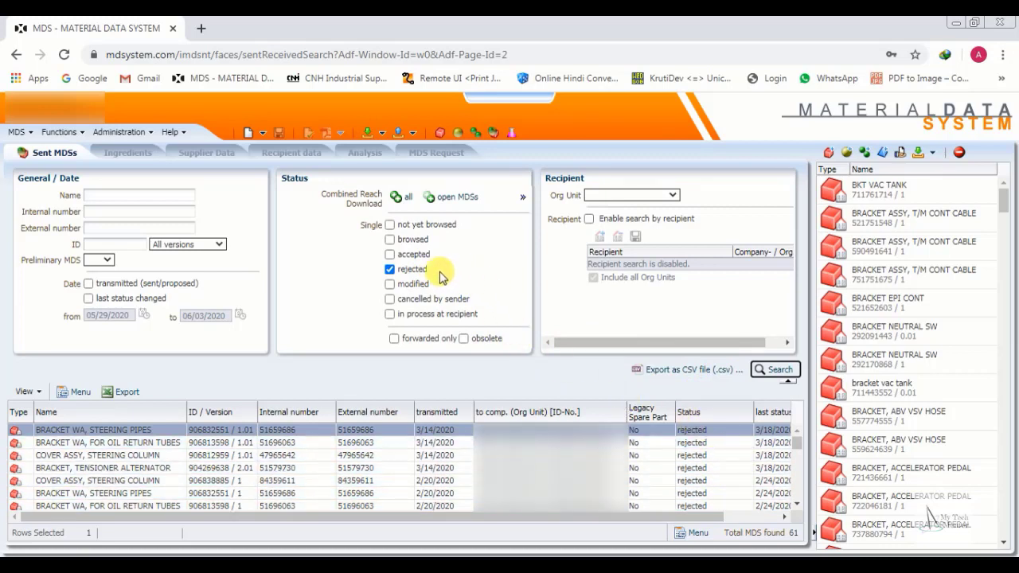
Swap 'rejected' for 'modified' status and search with no results, then untick 'modified'
left_click(390, 269)
left_click(389, 284)
left_click(772, 368)
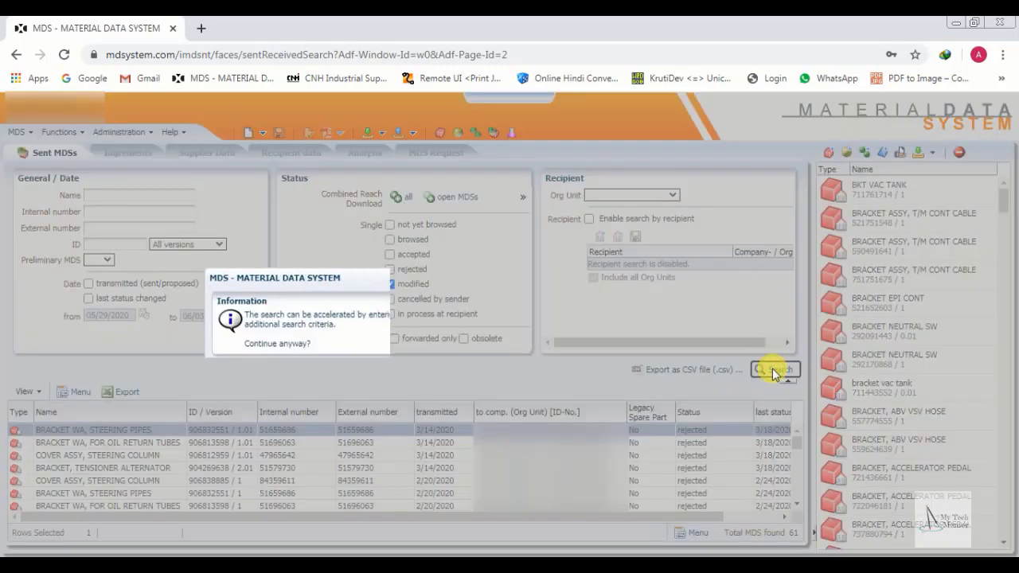
left_click(311, 371)
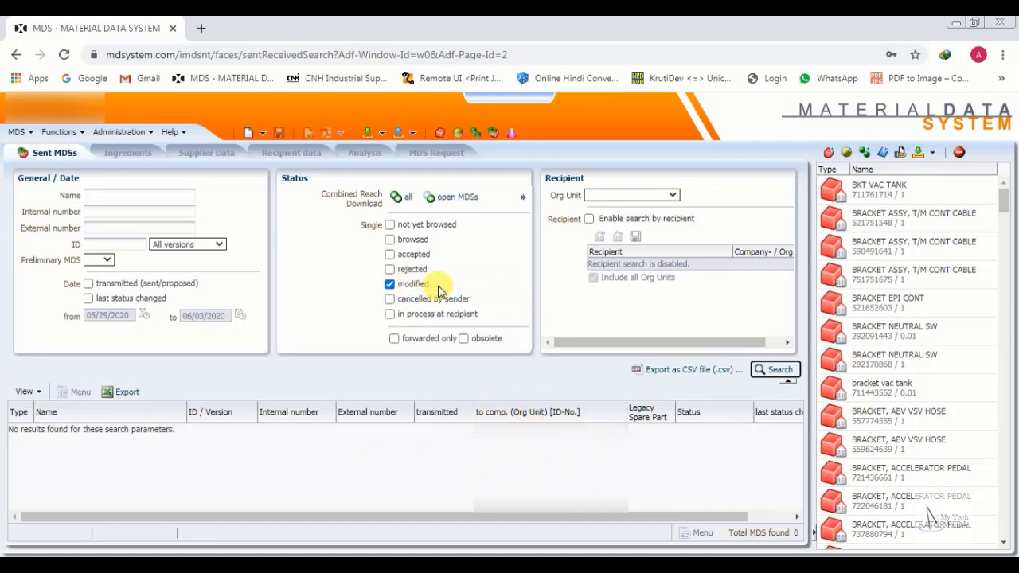
left_click(389, 284)
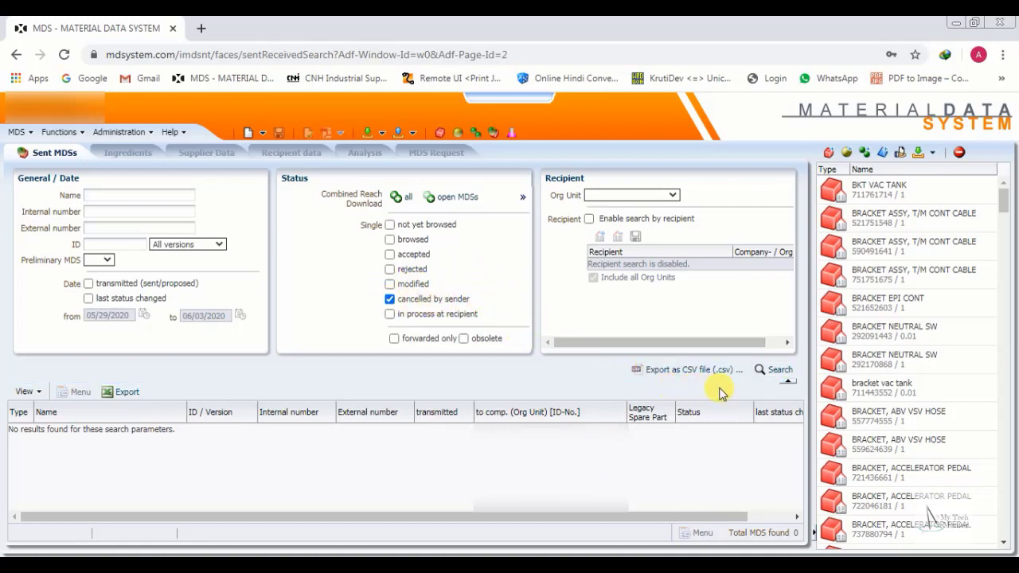
Search the Sent MDSs with status 'cancelled by sender' and confirm the warning, listing 10 MDSs
left_click(779, 374)
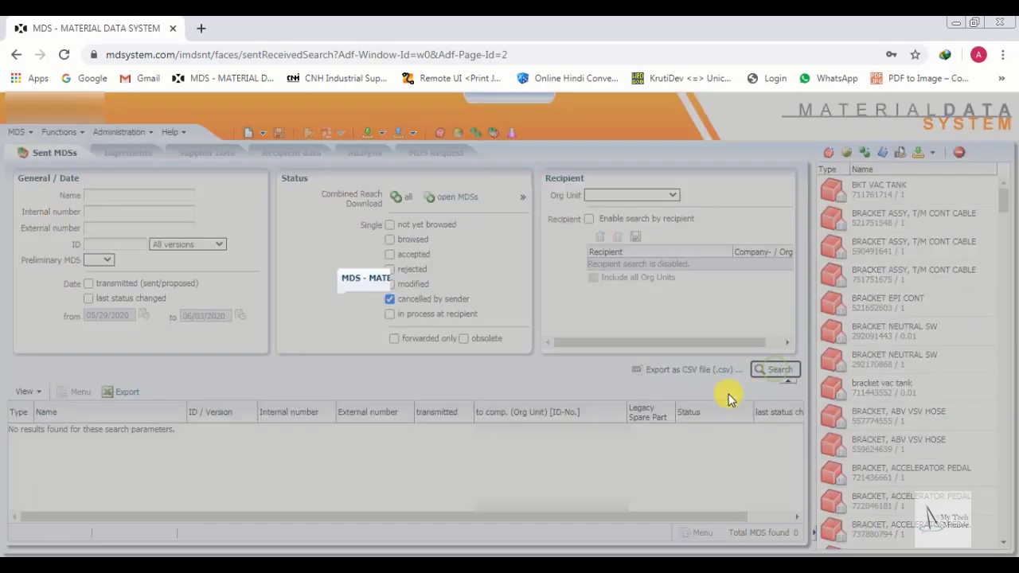
left_click(305, 367)
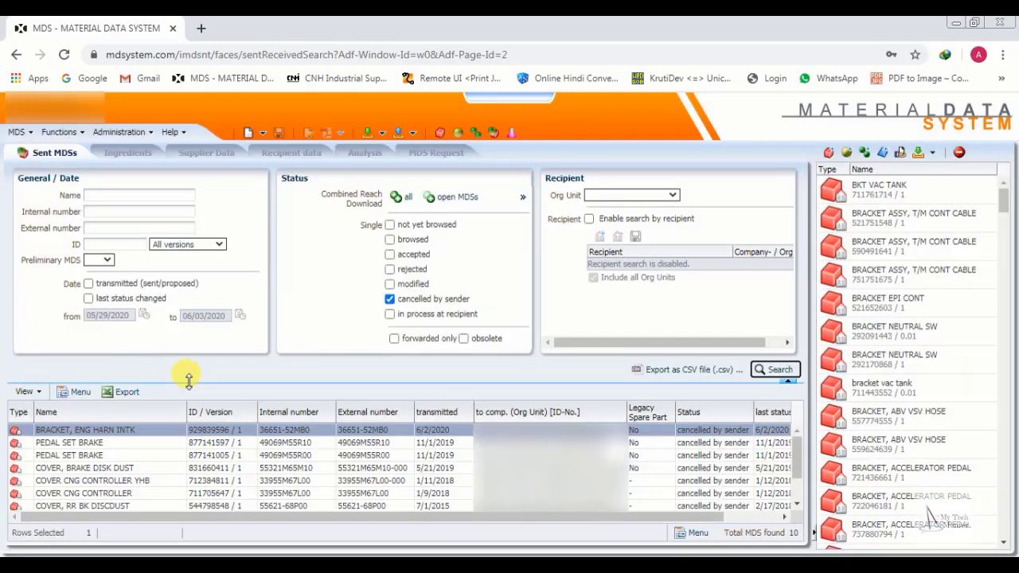
left_click(360, 442)
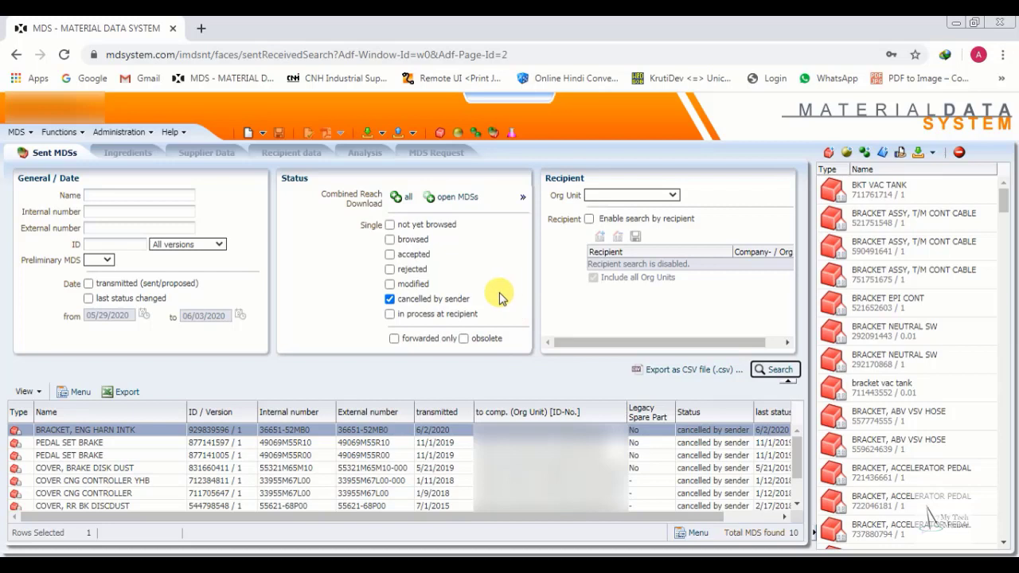
Swap the status filter from 'cancelled by sender' to 'in process at recipient' and search, listing 2 MDSs
left_click(390, 299)
left_click(392, 314)
left_click(780, 370)
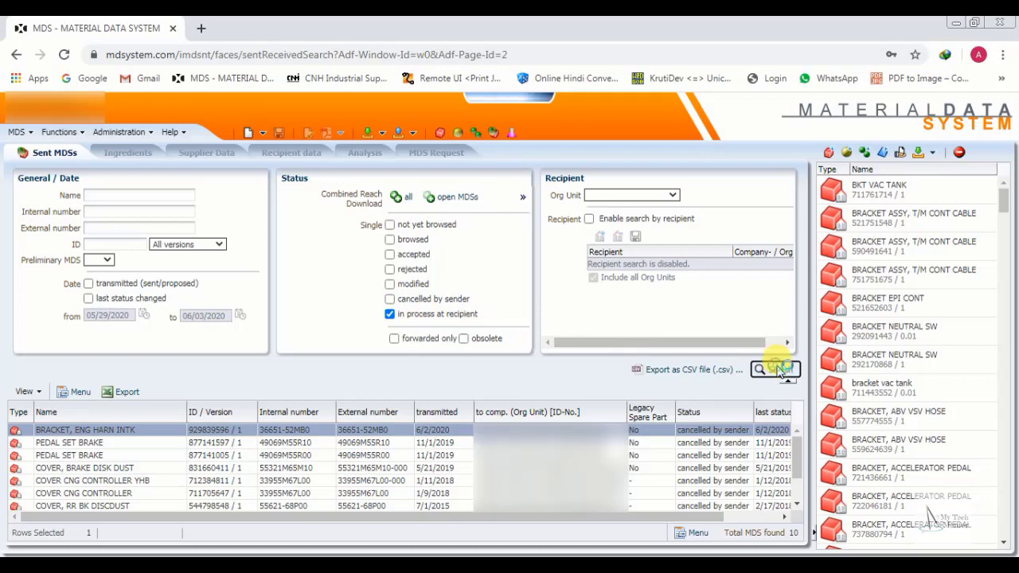
left_click(312, 369)
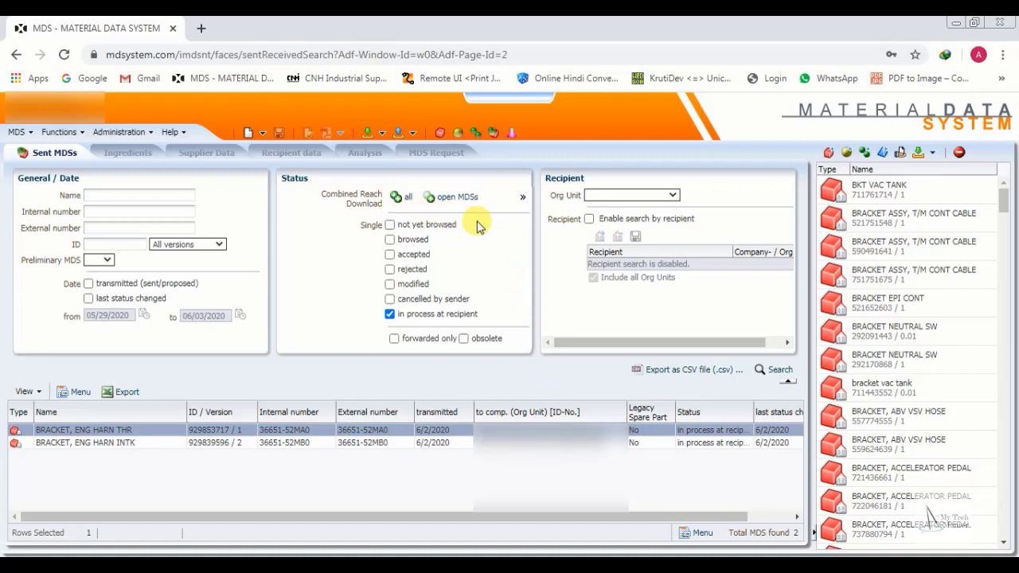
Select all statuses and rerun the search, confirming the warning to list 193 Sent MDSs
left_click(403, 199)
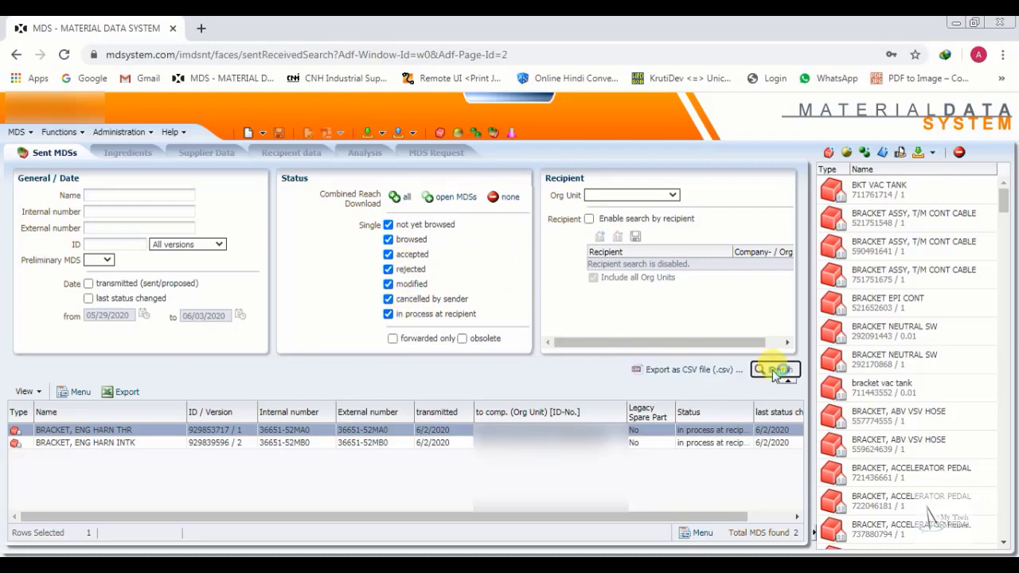
left_click(773, 370)
left_click(317, 371)
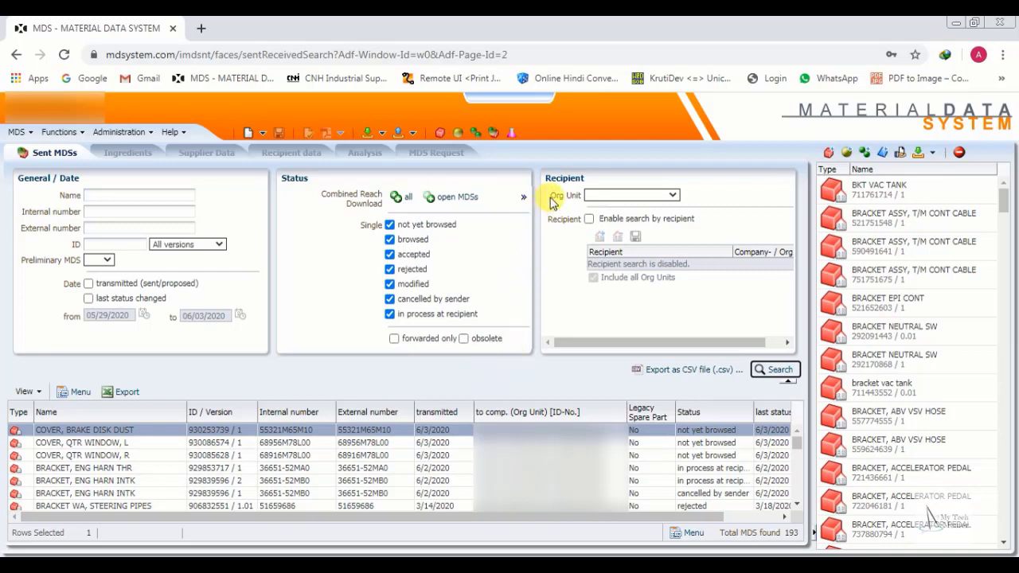
Turn on 'Enable search by recipient' for the Sent MDSs search
left_click(673, 198)
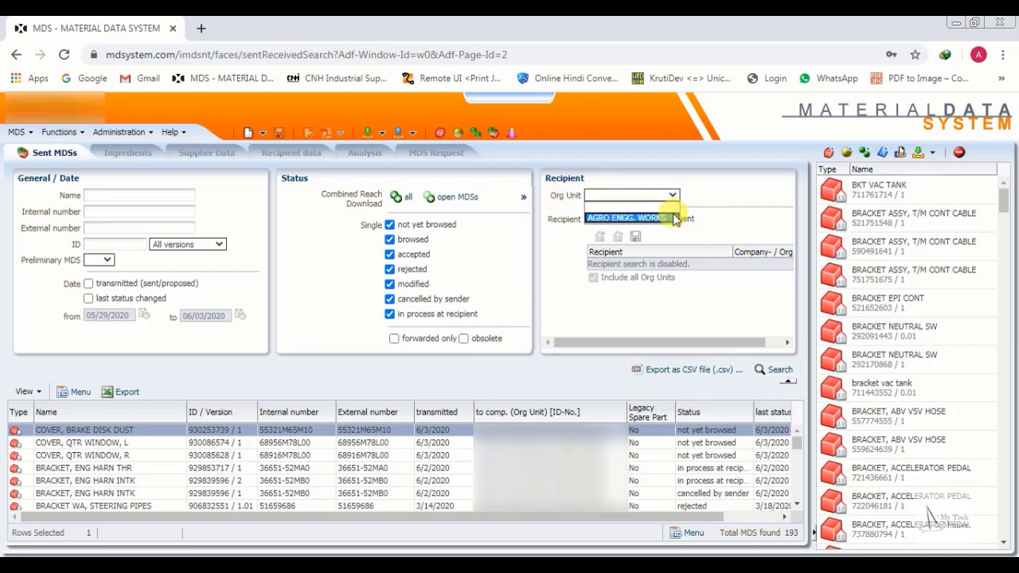
left_click(702, 199)
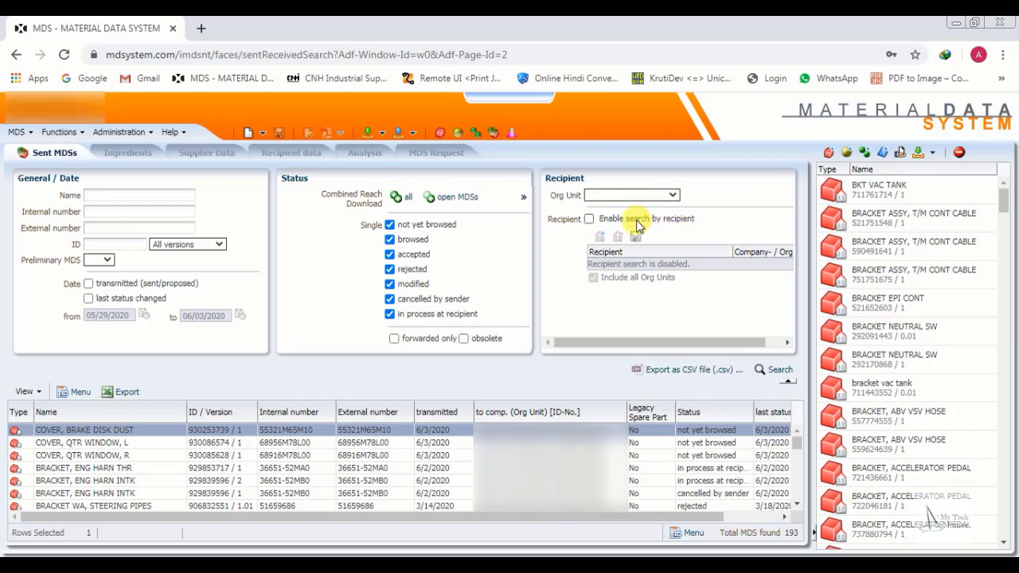
left_click(589, 221)
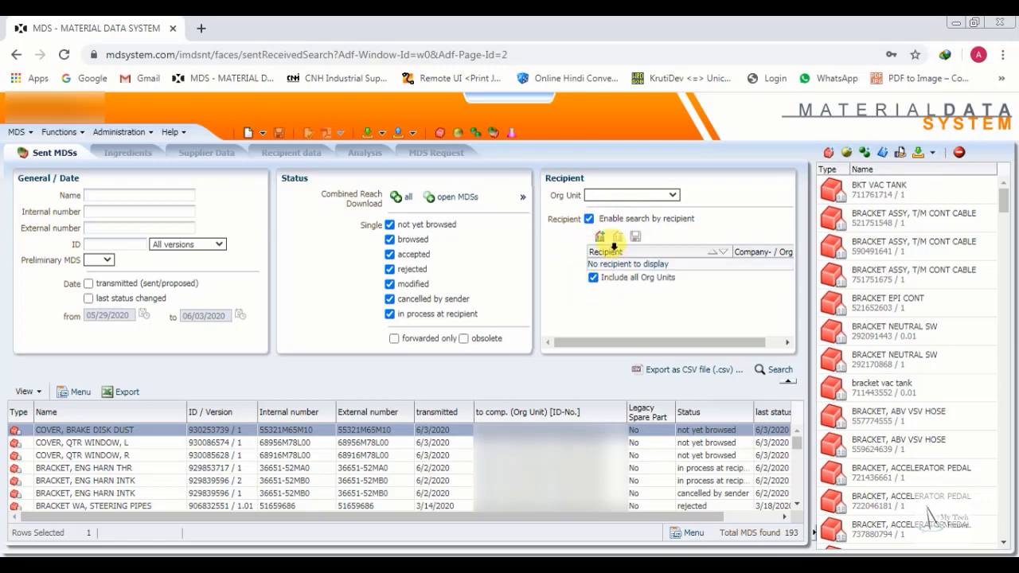
Look up the recipient company by its Company ID and add Maruti Suzuki India Limited
left_click(600, 237)
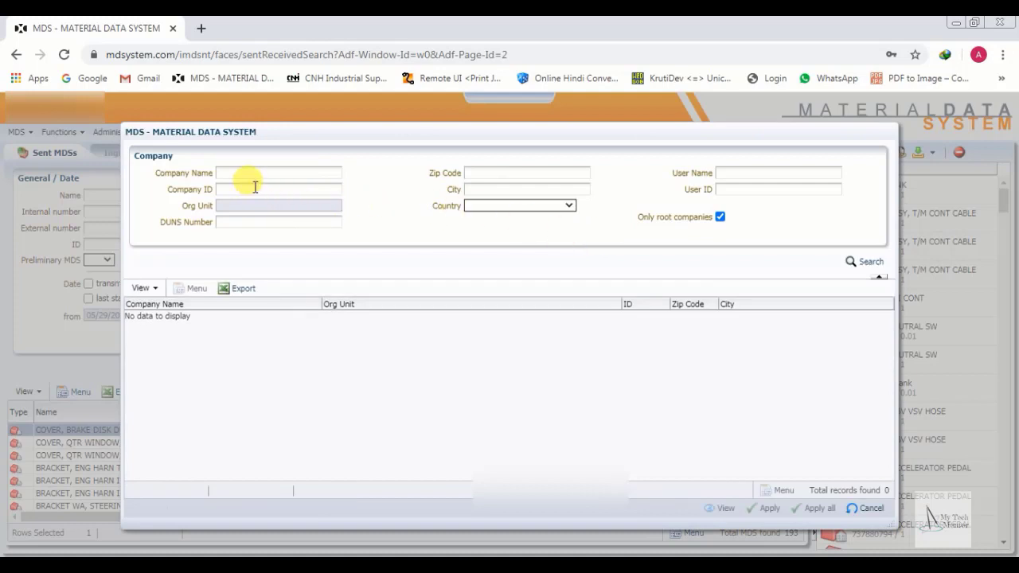
left_click(255, 188)
left_click(236, 236)
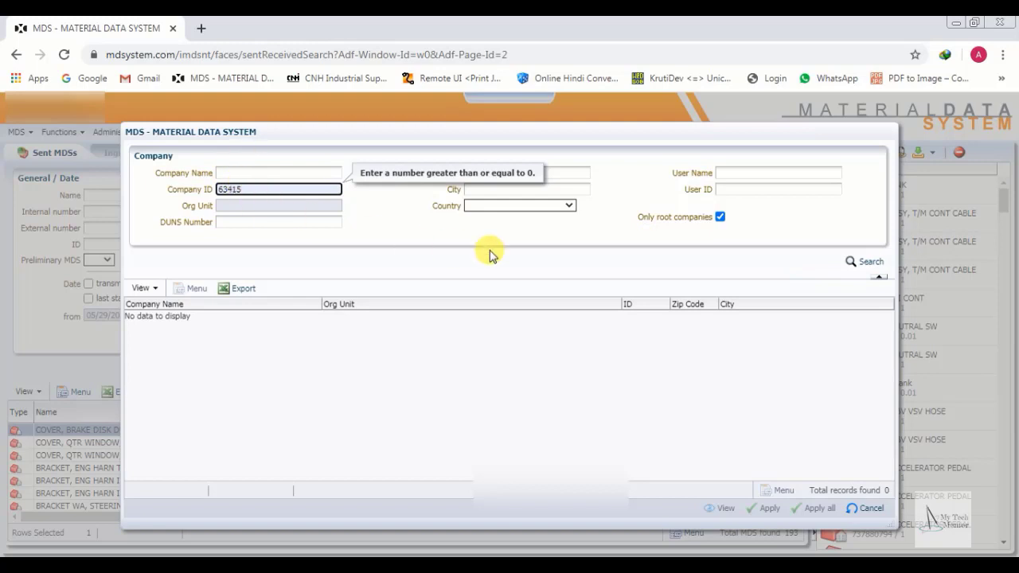
left_click(866, 263)
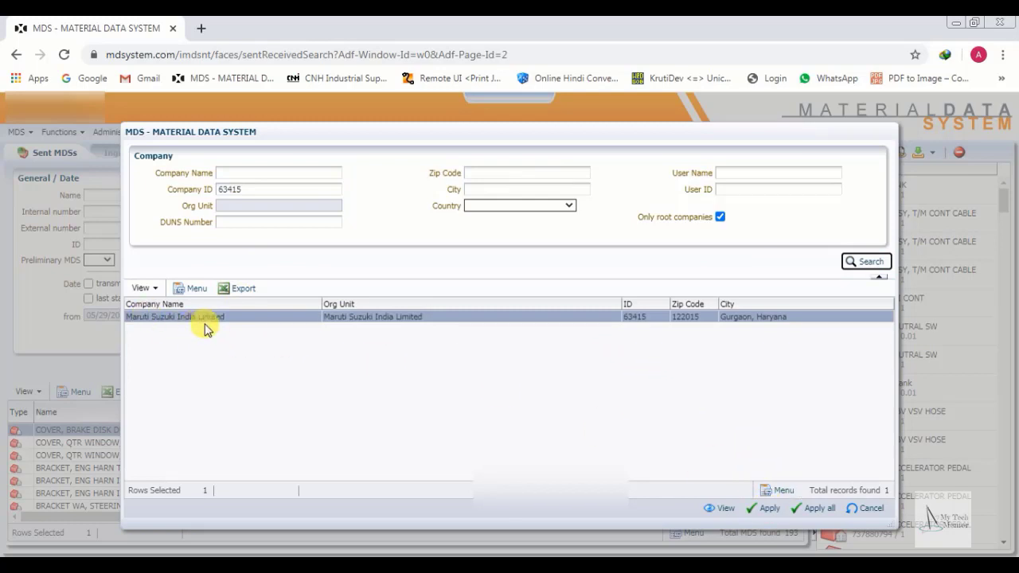
left_click(767, 510)
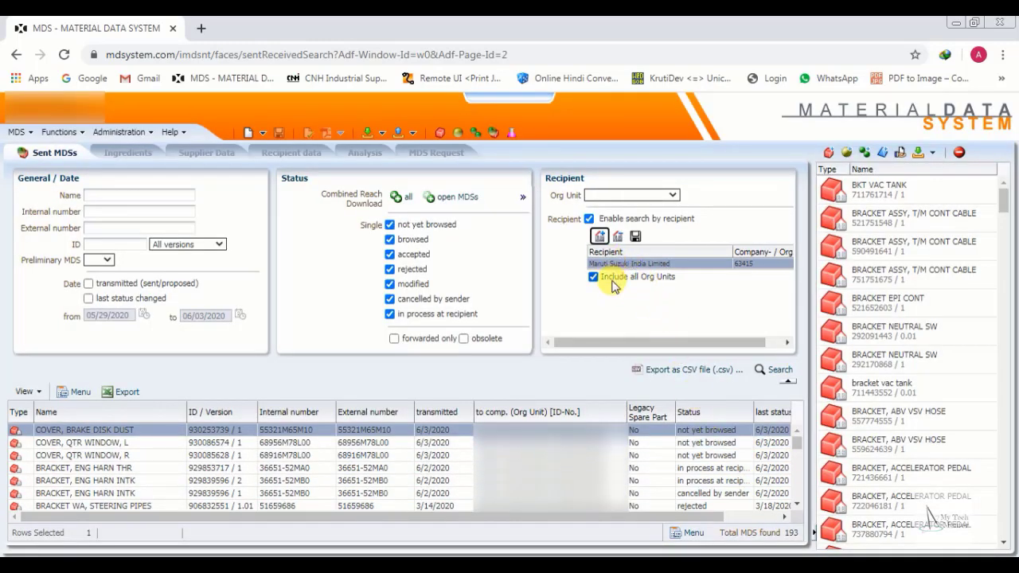
Rerun the search limited to recipient Maruti Suzuki India Limited and scroll through the 138 results
mouse_move(723, 341)
left_mouse_down()
mouse_move(774, 341)
mouse_move(713, 354)
left_mouse_up()
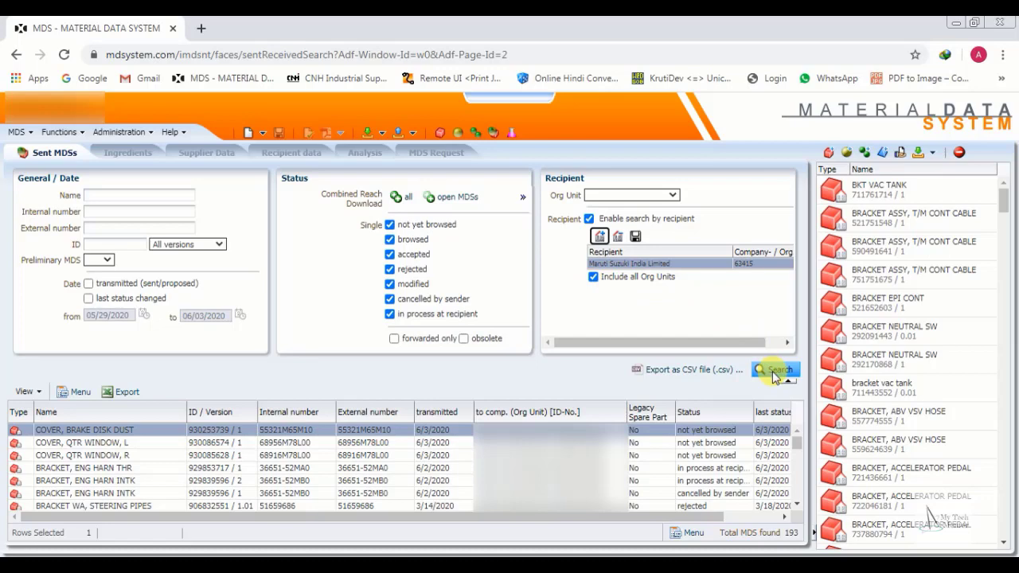
left_click(772, 371)
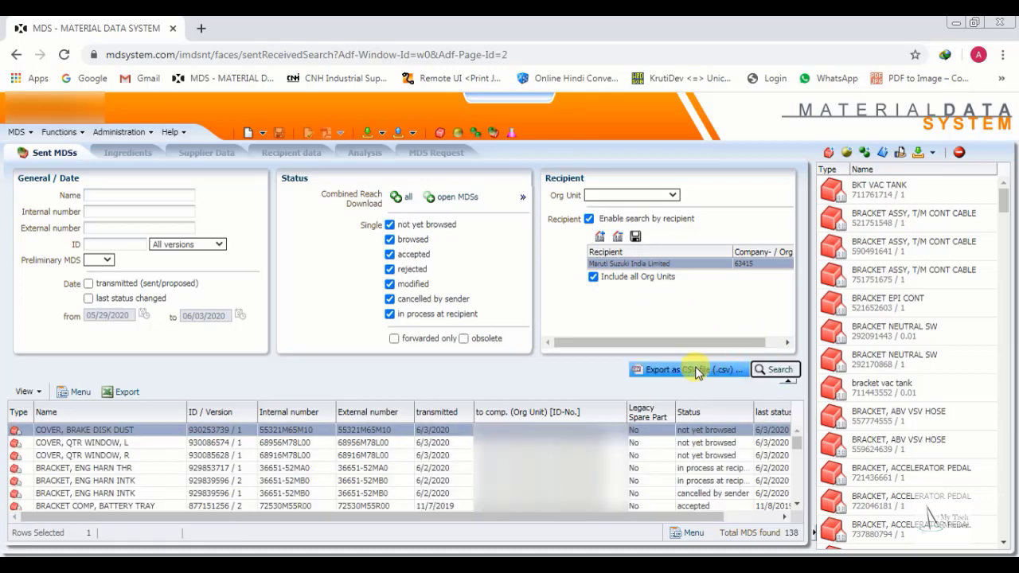
scroll(683, 454, "down", 5)
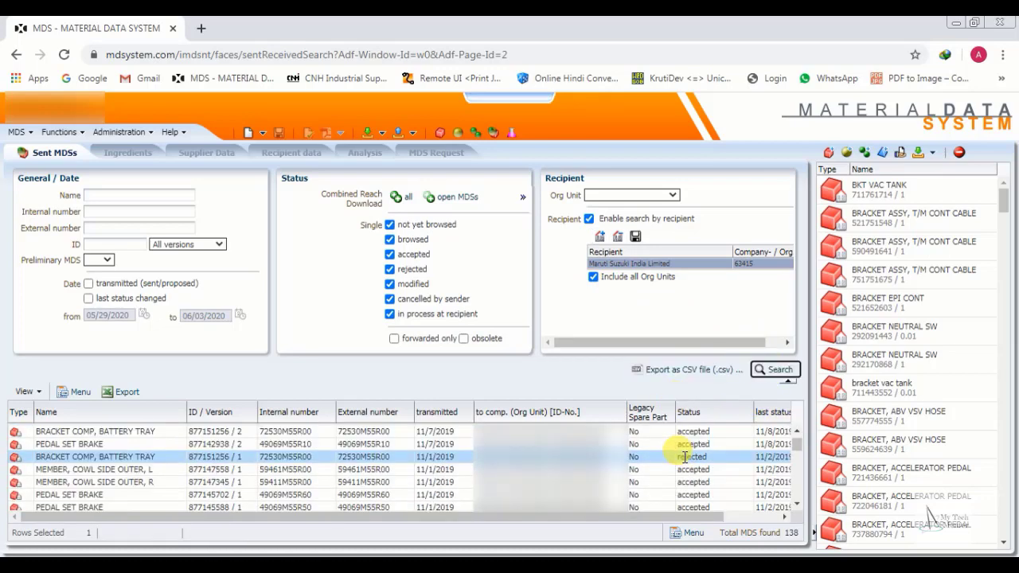
scroll(685, 457, "up", 5)
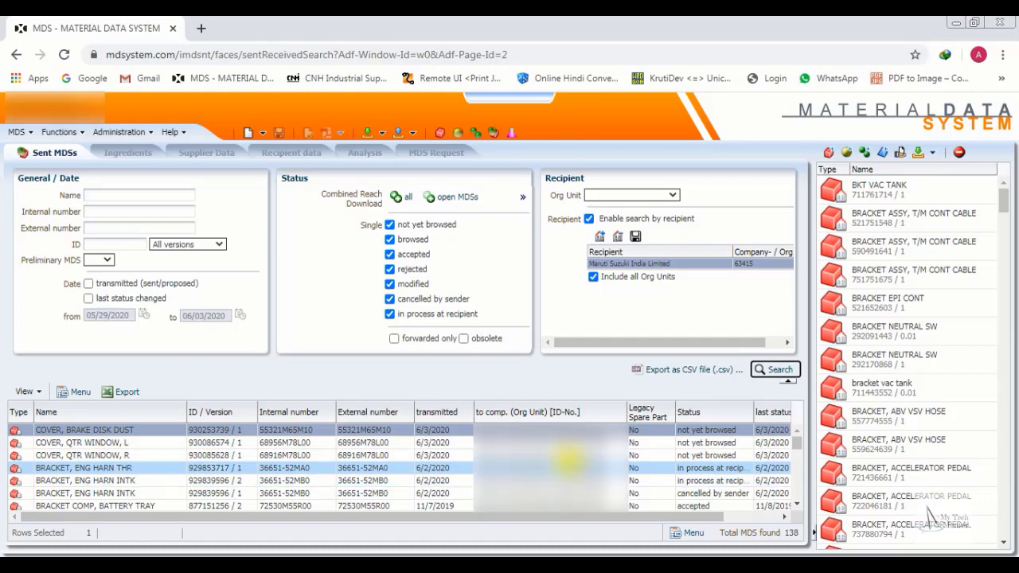
scroll(570, 461, "down", 8)
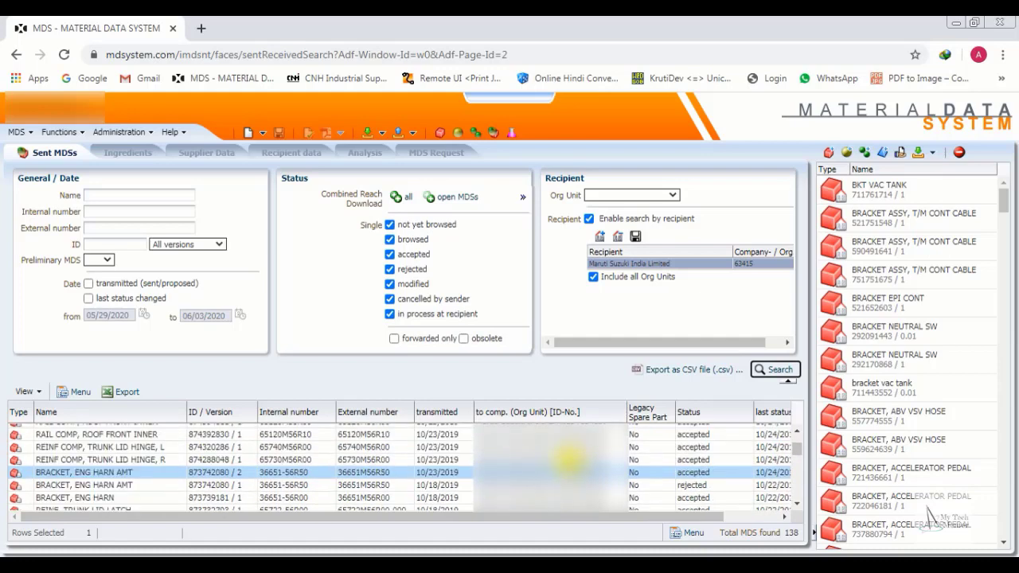
scroll(570, 459, "up", 10)
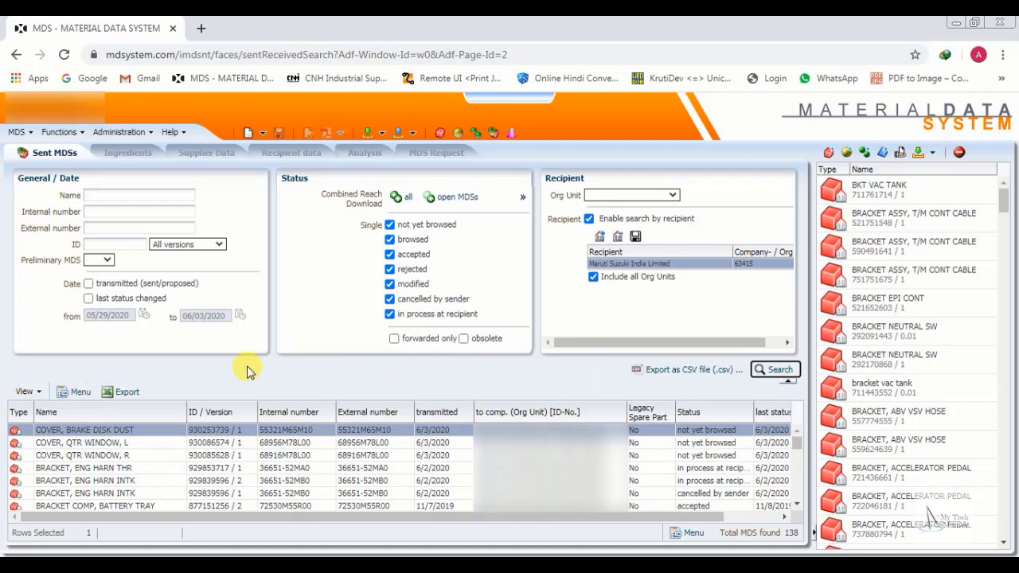
Uncheck 'Enable search by recipient' and rerun the search, continuing anyway to list 193 MDSs
left_click(589, 218)
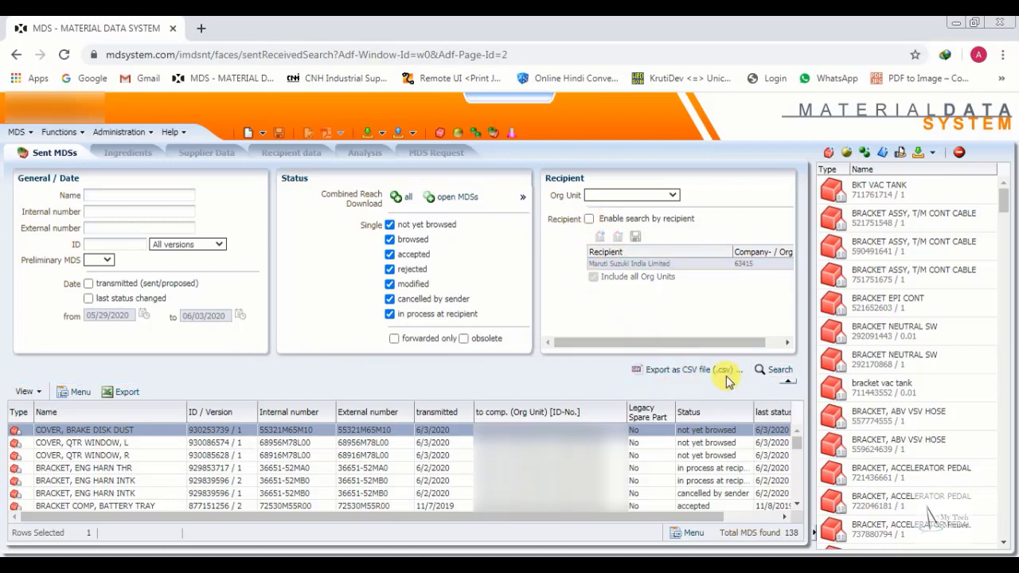
left_click(775, 373)
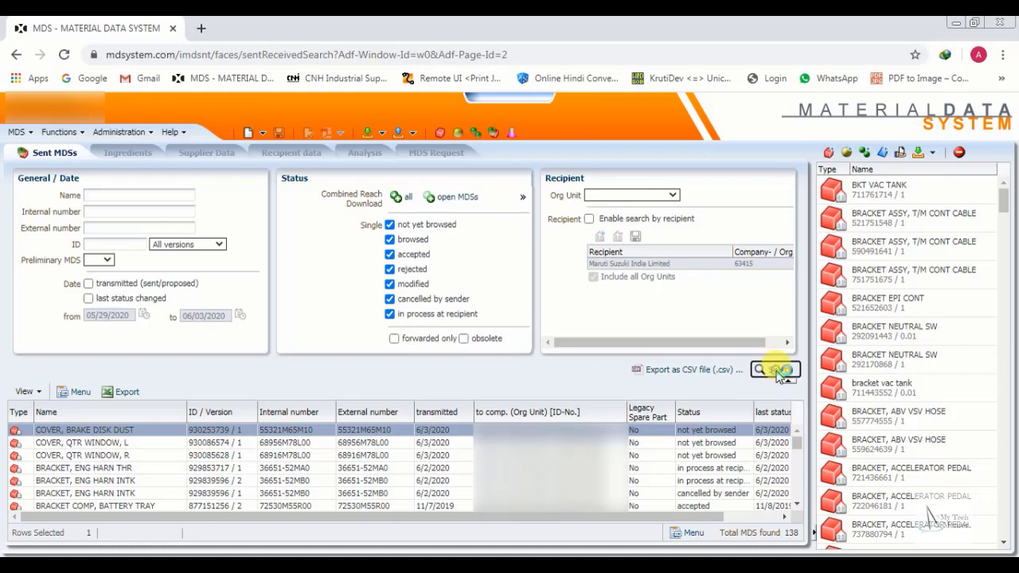
left_click(312, 372)
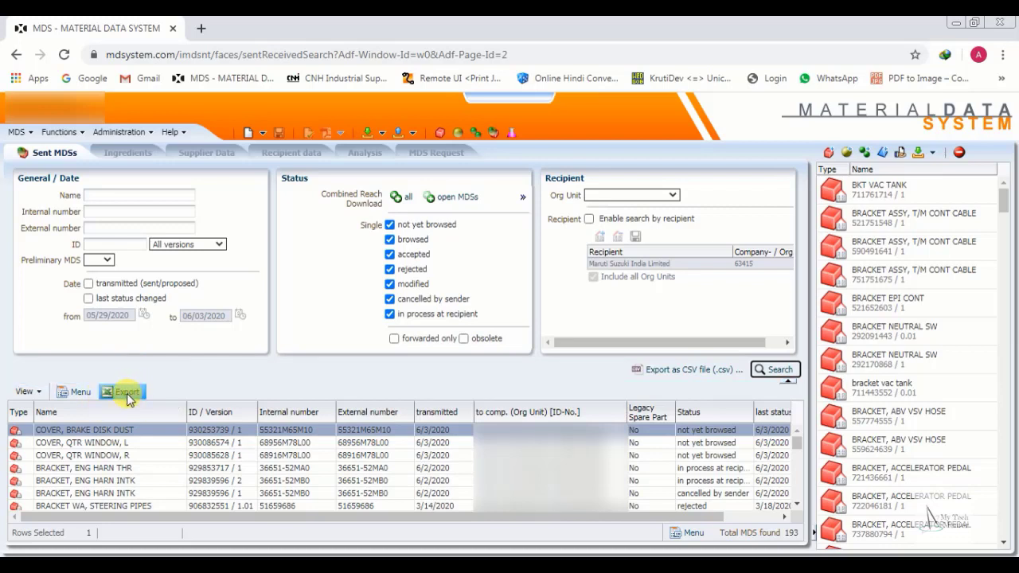
left_click(43, 395)
mouse_move(44, 409)
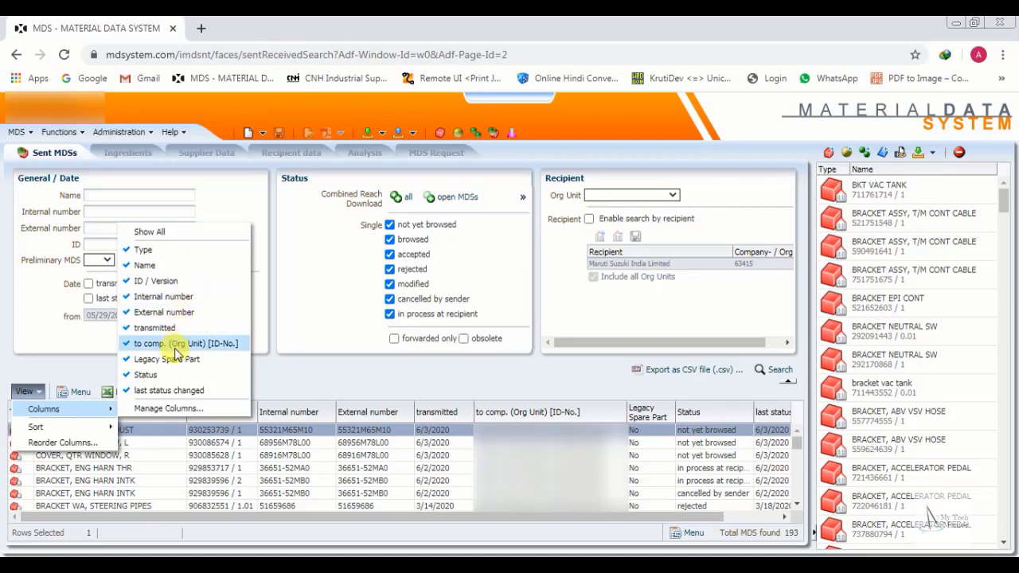
left_click(169, 283)
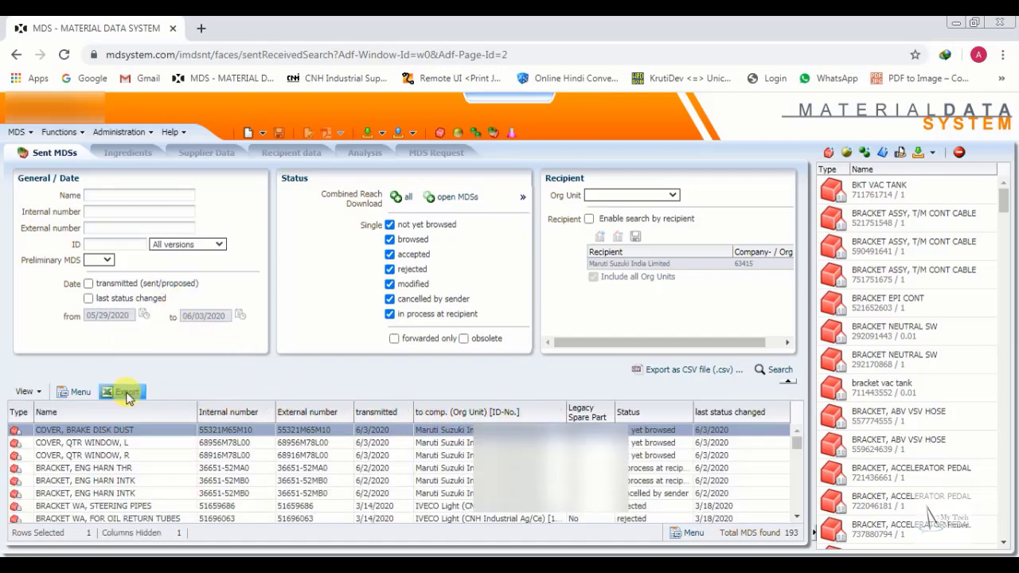
left_click(36, 394)
mouse_move(46, 408)
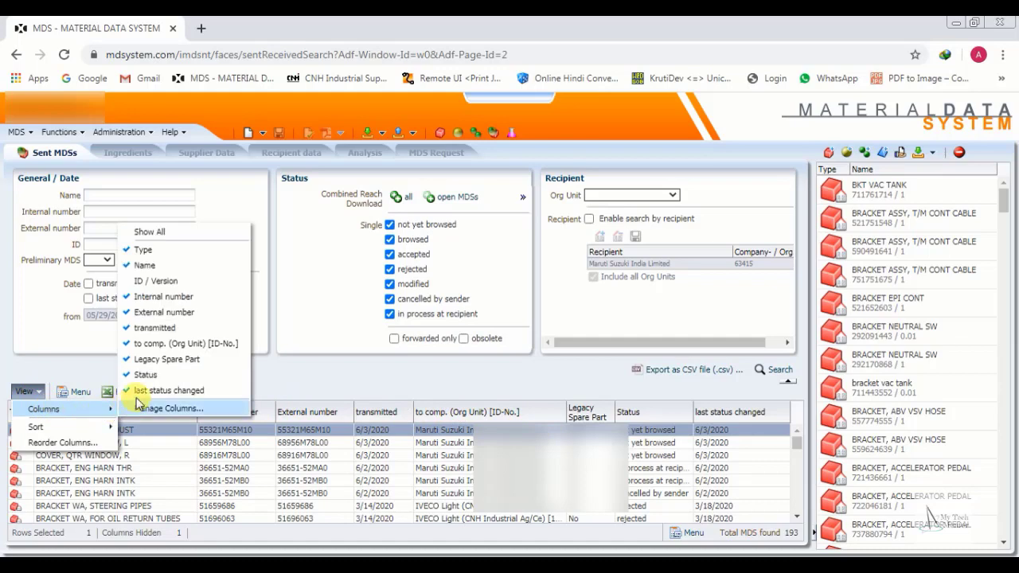
left_click(159, 287)
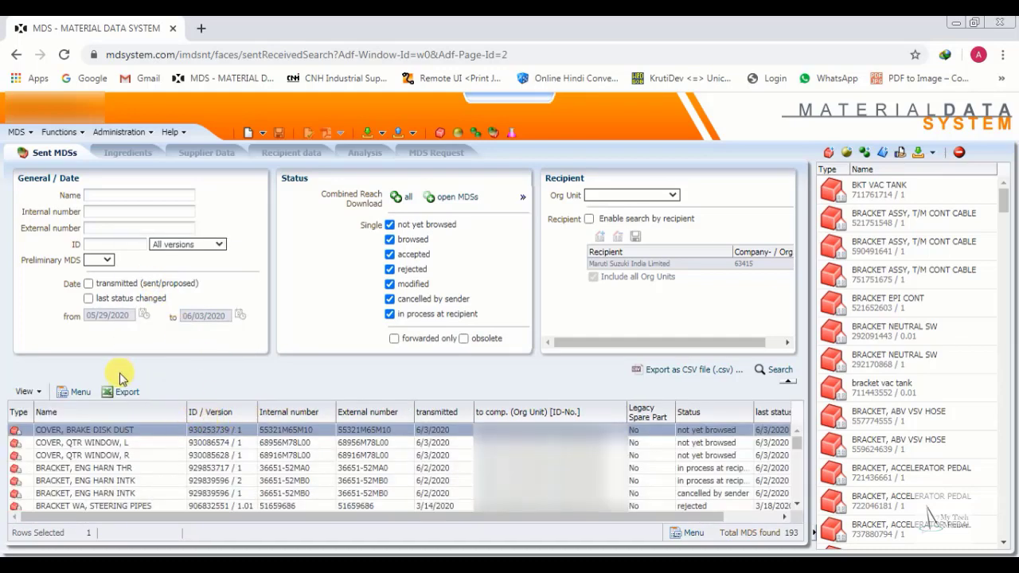
left_click(40, 394)
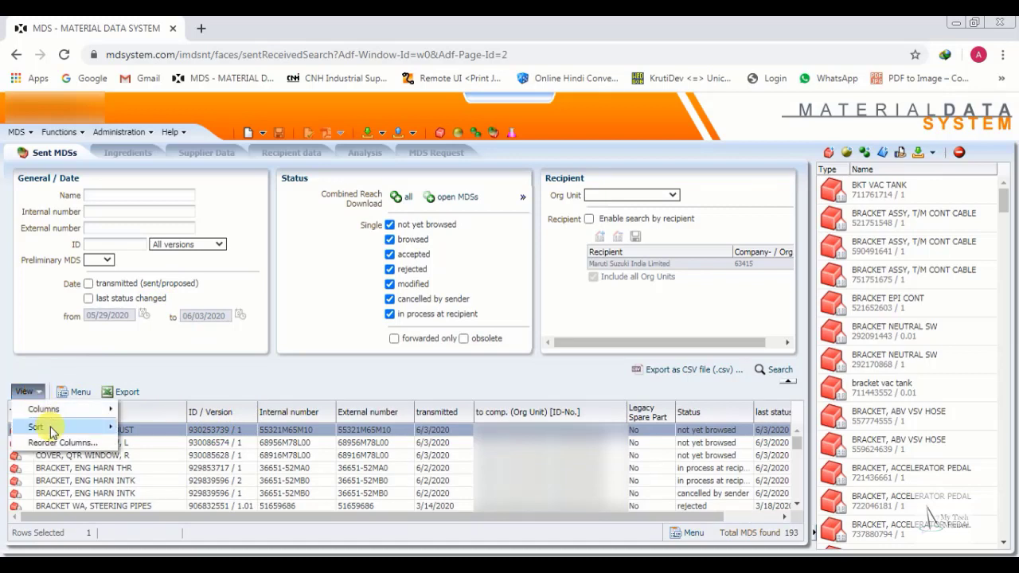
mouse_move(48, 426)
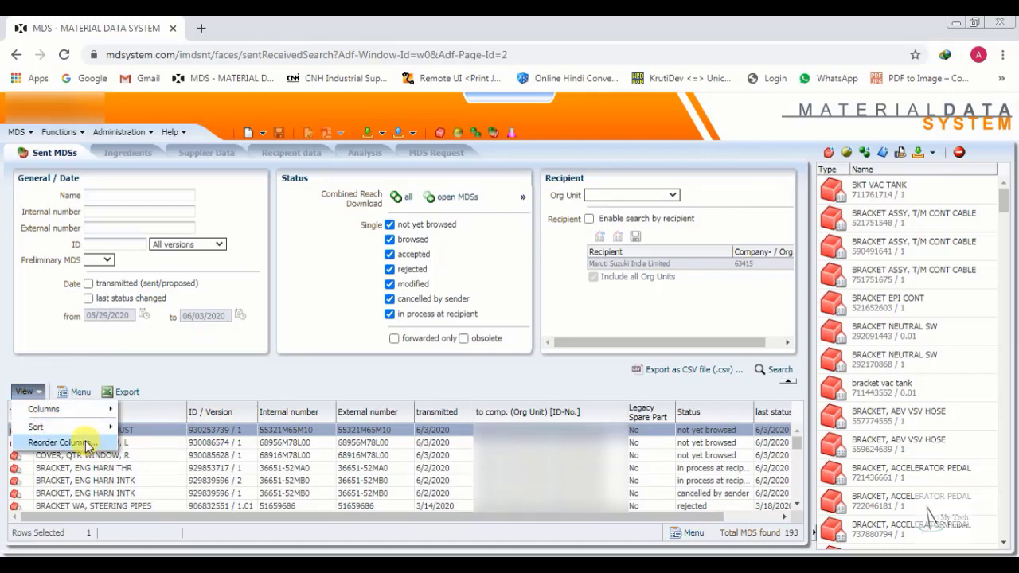
Export the 193 Sent MDSs results to a SearchResult_Out .xls spreadsheet
left_click(75, 392)
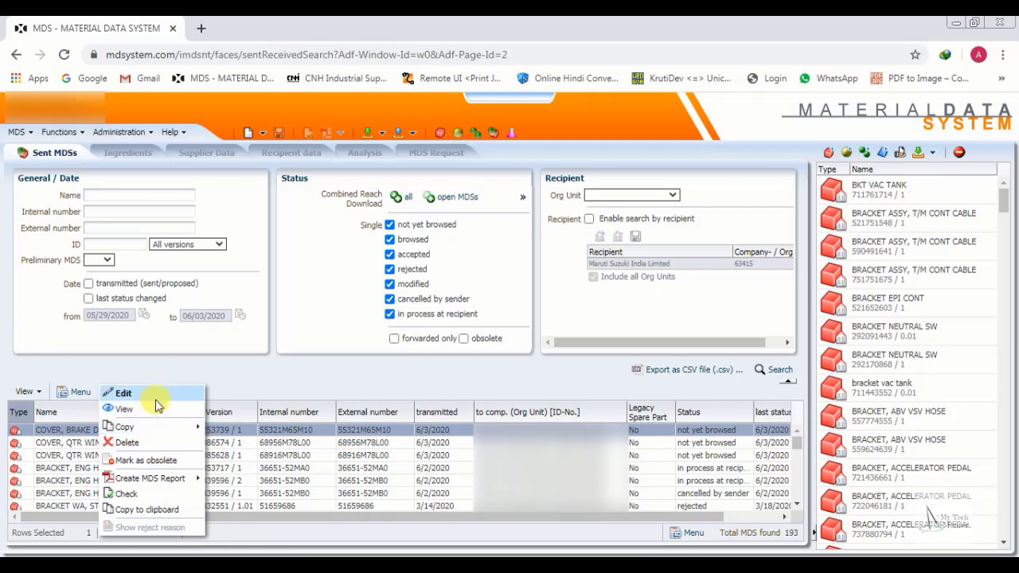
left_click(248, 377)
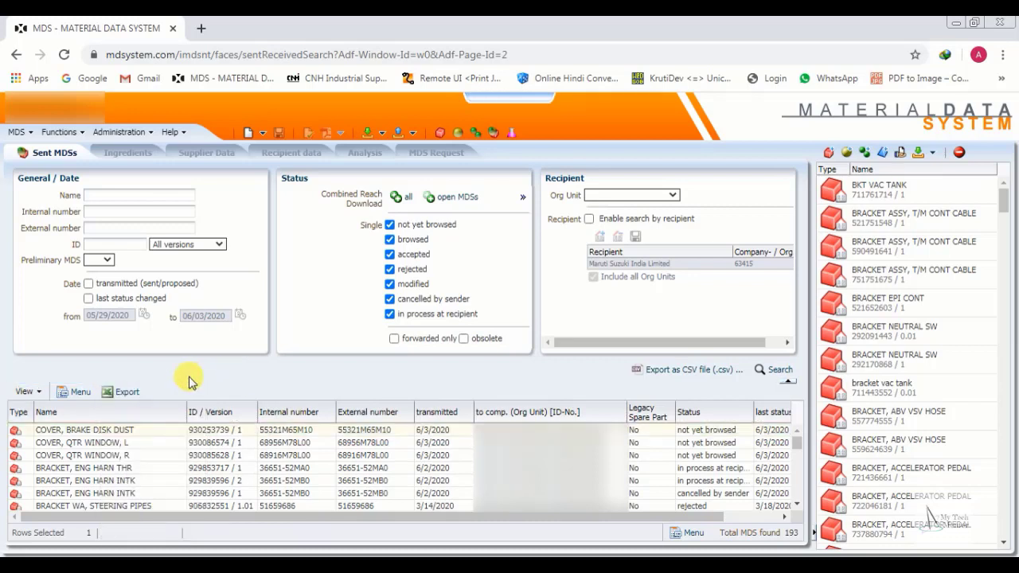
left_click(122, 393)
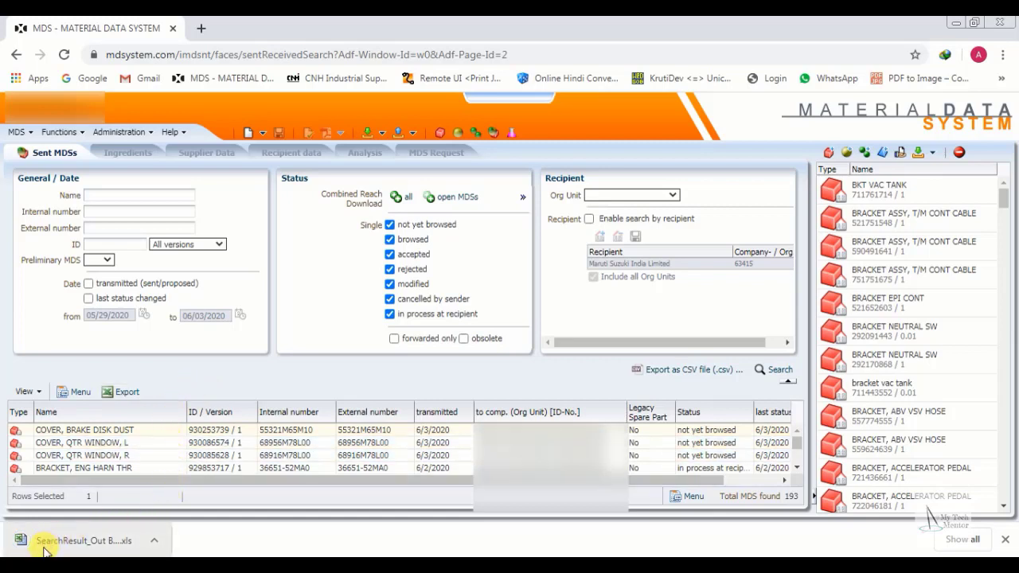
Open the downloaded SearchResult_Out sheet in Excel, scroll through it, then log out of IMDS
left_click(88, 542)
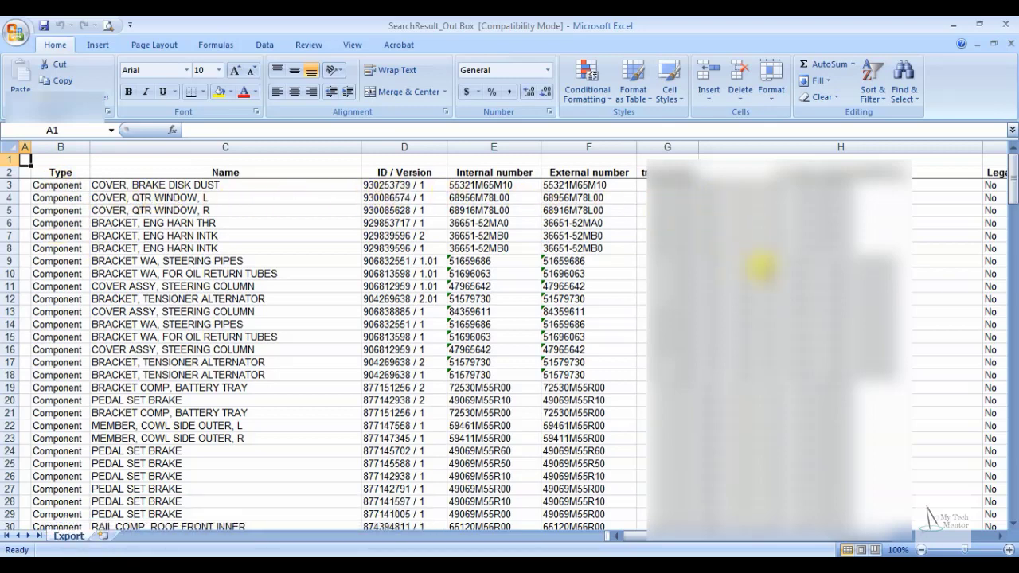
mouse_move(733, 543)
left_mouse_down()
mouse_move(868, 535)
mouse_move(741, 541)
left_mouse_up()
scroll(516, 296, "down", 1)
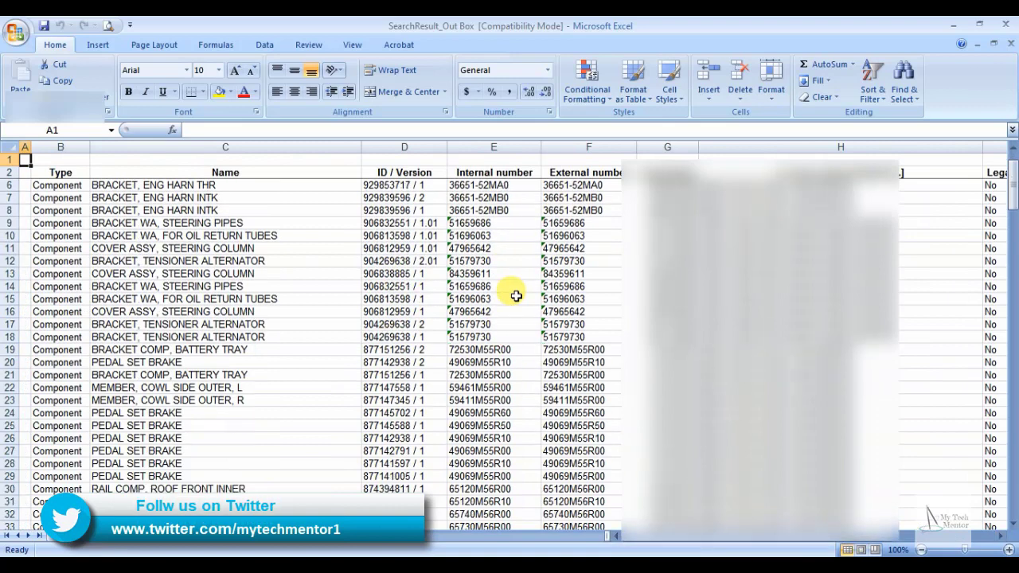
scroll(516, 296, "down", 5)
scroll(516, 296, "up", 3)
scroll(515, 296, "up", 3)
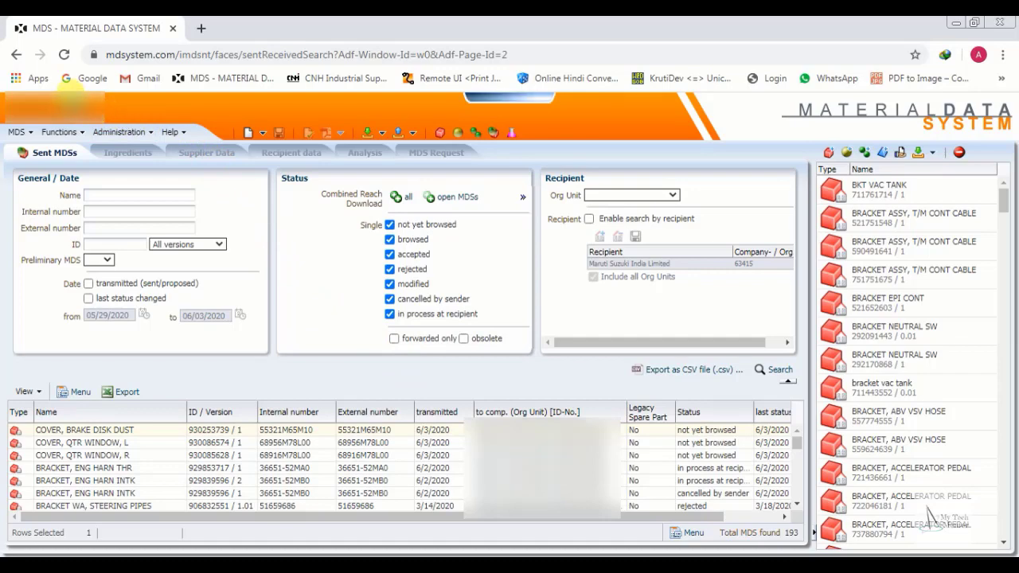
left_click(70, 99)
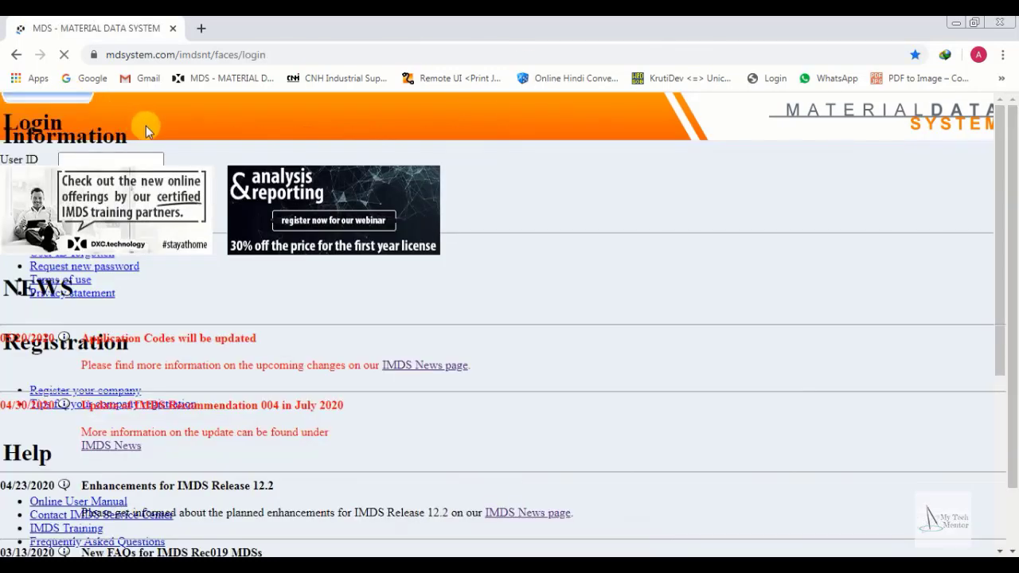